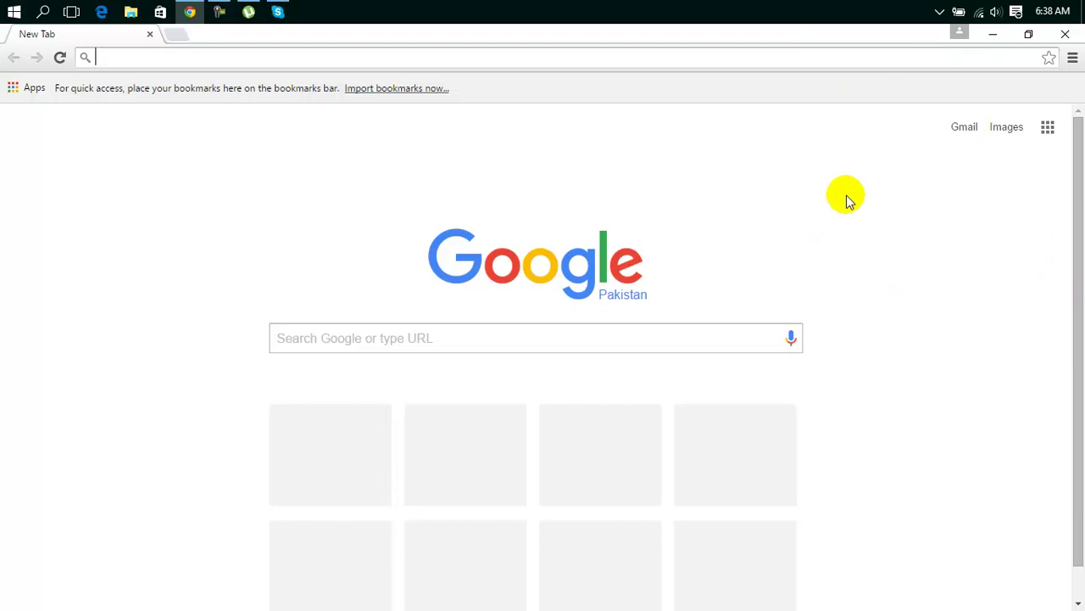
Step: Open Chrome's Extensions page and confirm IDM Integration Module 6.23.15 is enabled
{"action": "left_click", "coordinate": [1073, 59]}
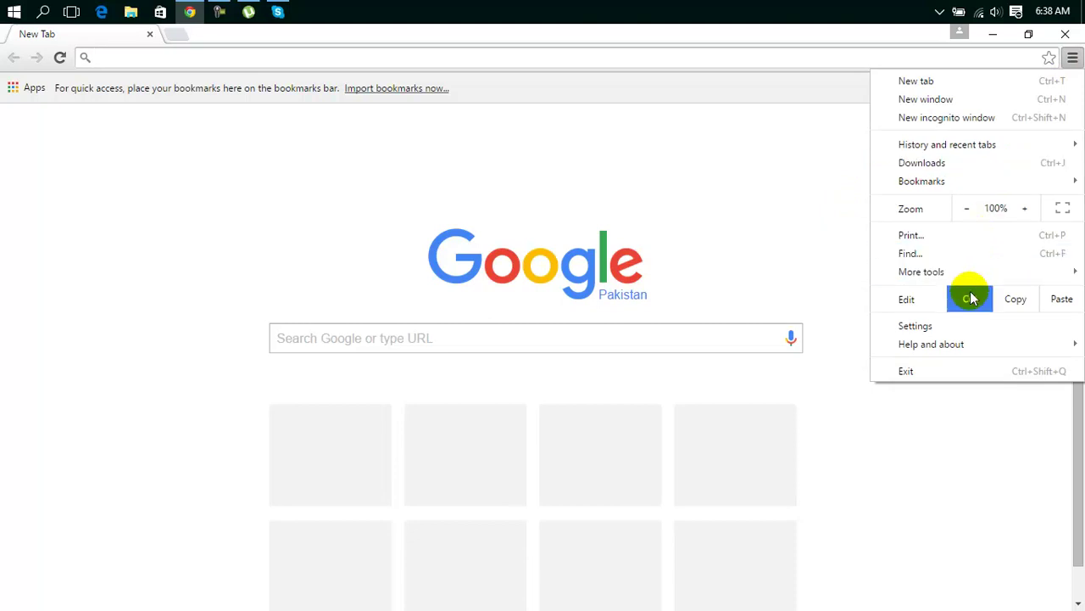
{"action": "left_click", "coordinate": [965, 326]}
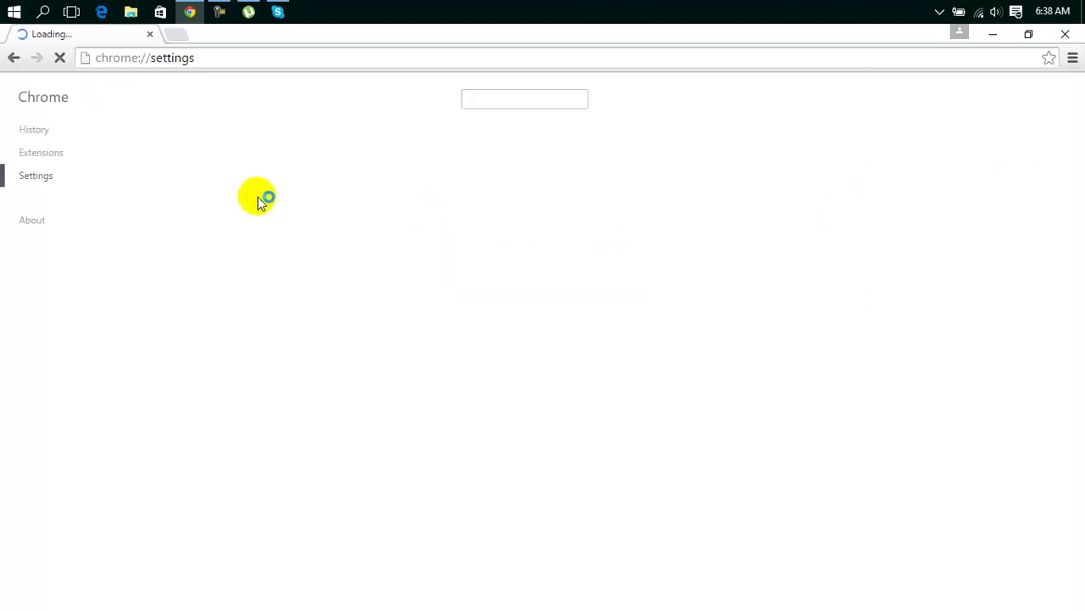
{"action": "left_click", "coordinate": [41, 153]}
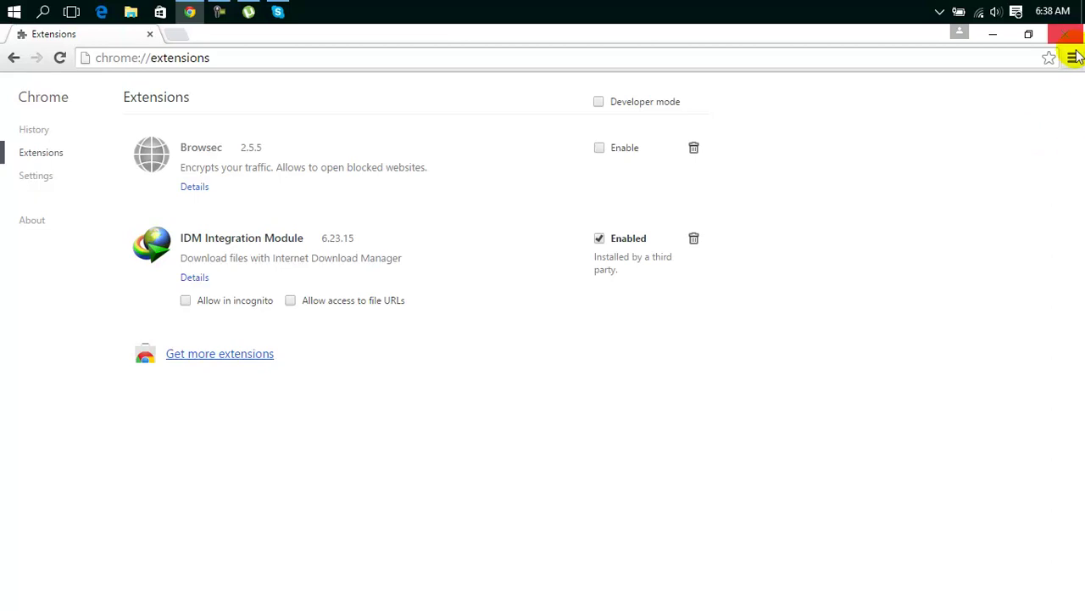
{"action": "left_click", "coordinate": [379, 53]}
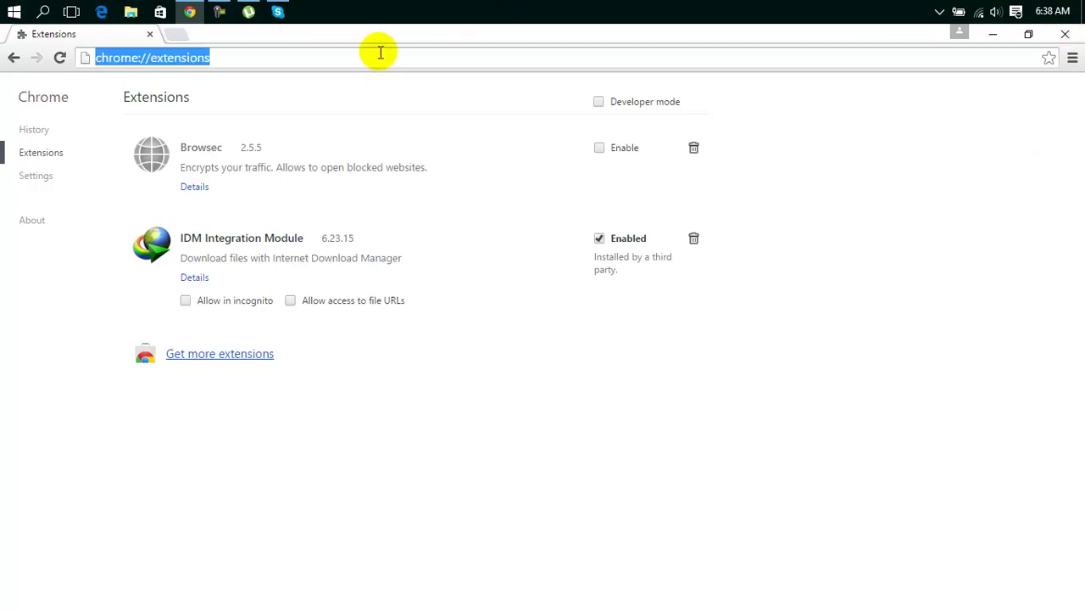
Step: Go to playit.pk from the address bar
{"action": "type", "text": "play"}
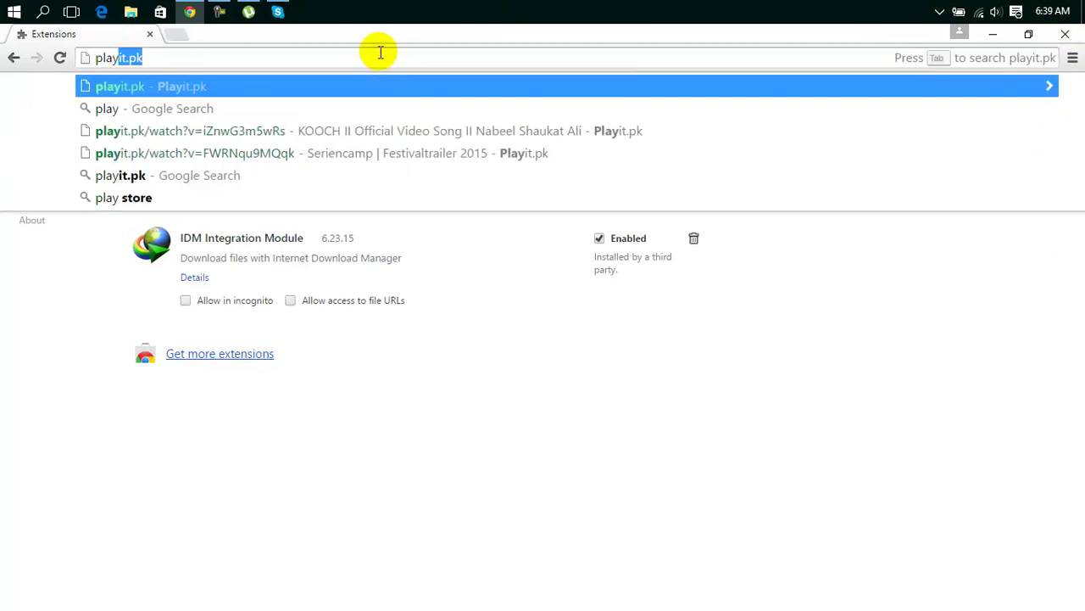
{"action": "type", "text": "it.pk"}
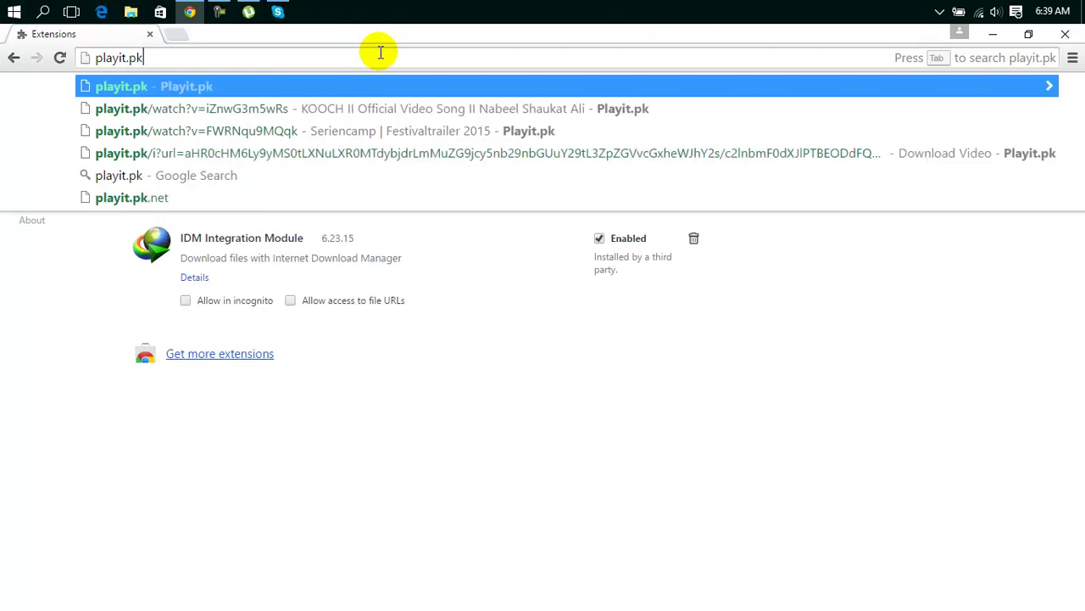
{"action": "key", "text": "Return"}
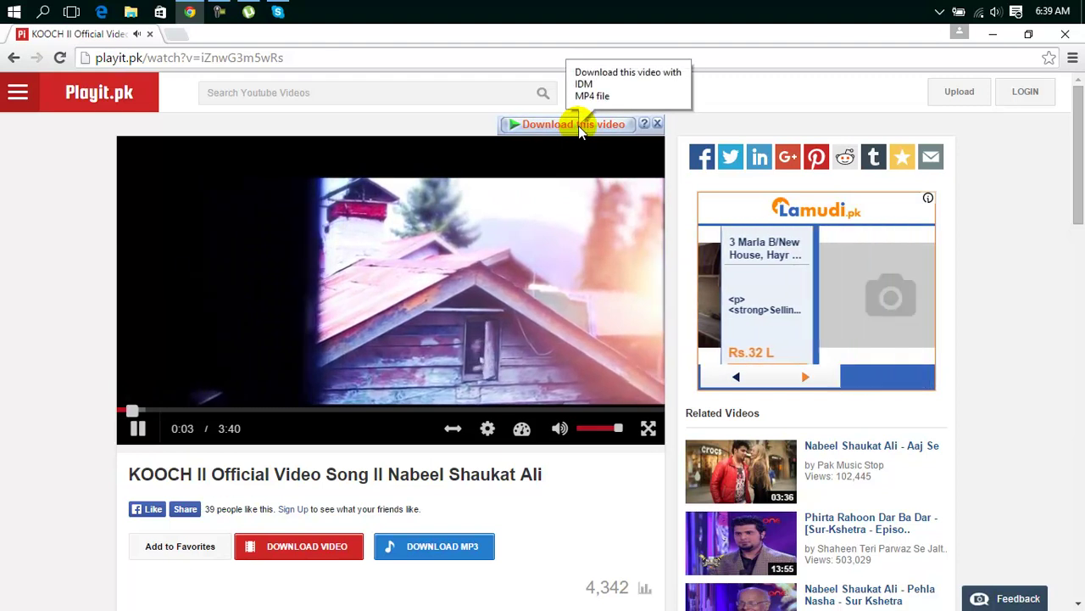
Step: Send the playing KOOCH II video to IDM and start its MP4 download
{"action": "left_click", "coordinate": [578, 126]}
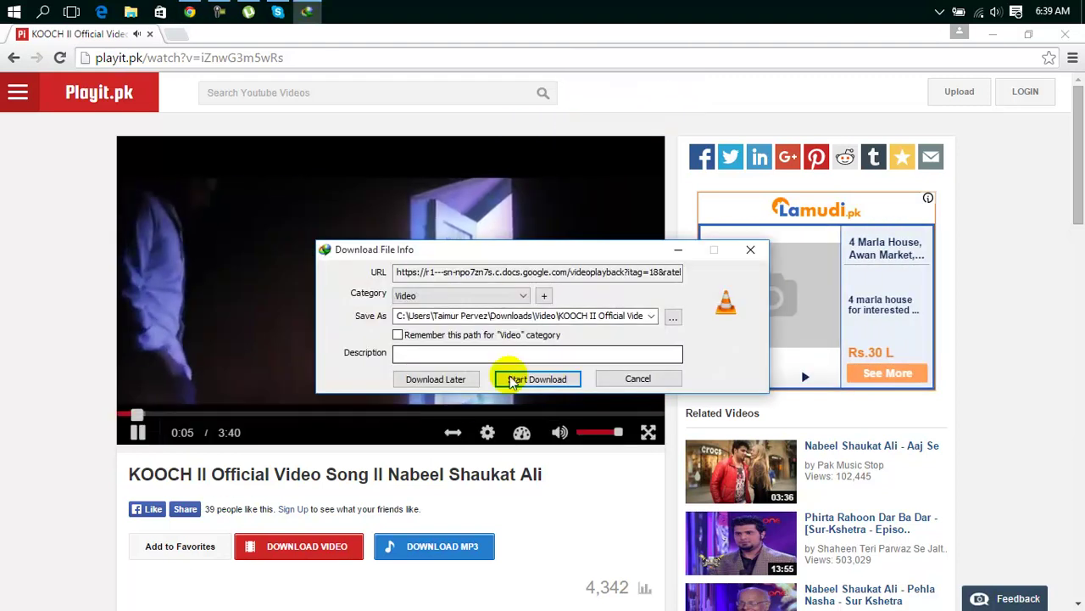
{"action": "left_click", "coordinate": [524, 382]}
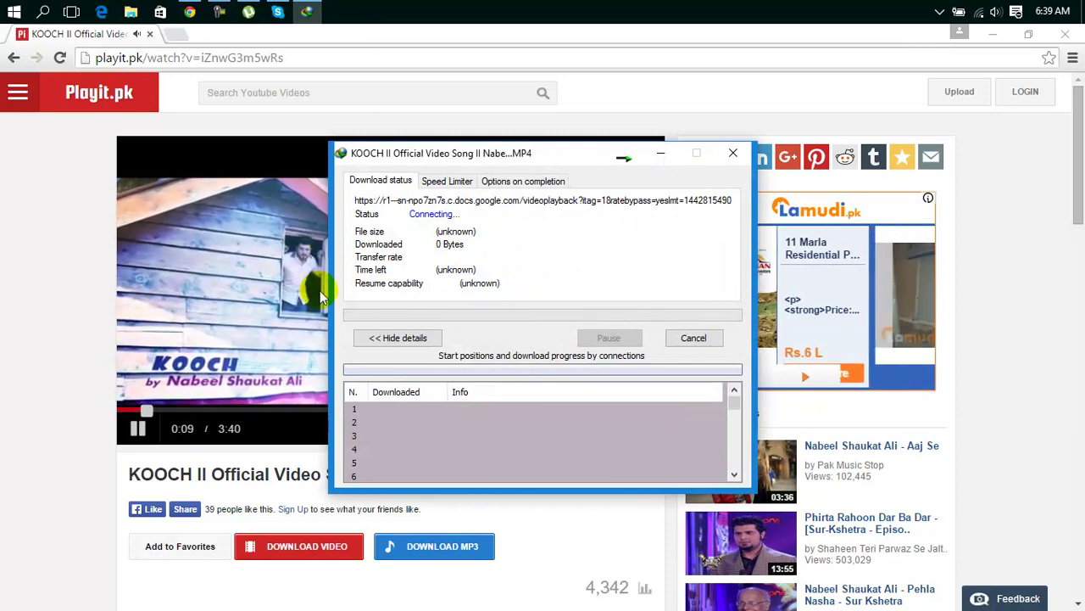
{"action": "left_click", "coordinate": [127, 12]}
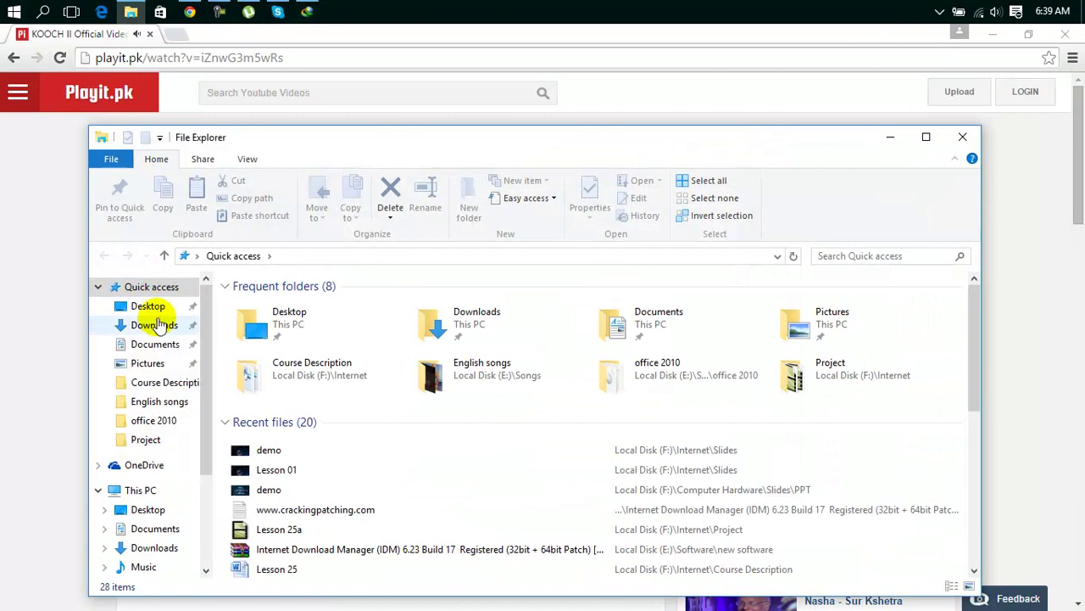
Step: Open Downloads and go through its Compressed, Documents, IDM, Music, Programs and Video subfolders
{"action": "left_click", "coordinate": [155, 328]}
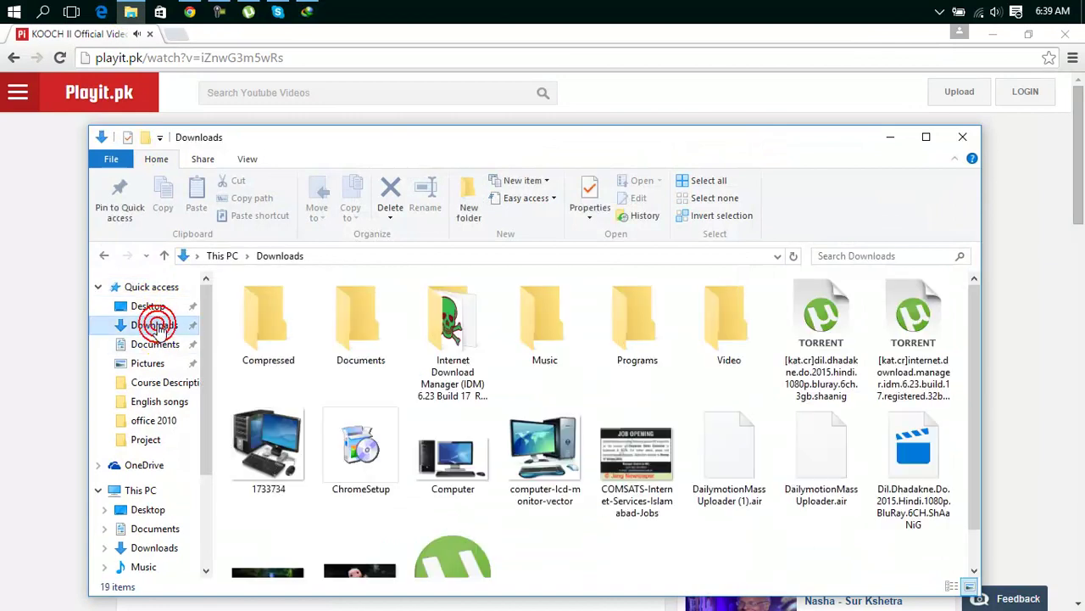
{"action": "left_click", "coordinate": [269, 343]}
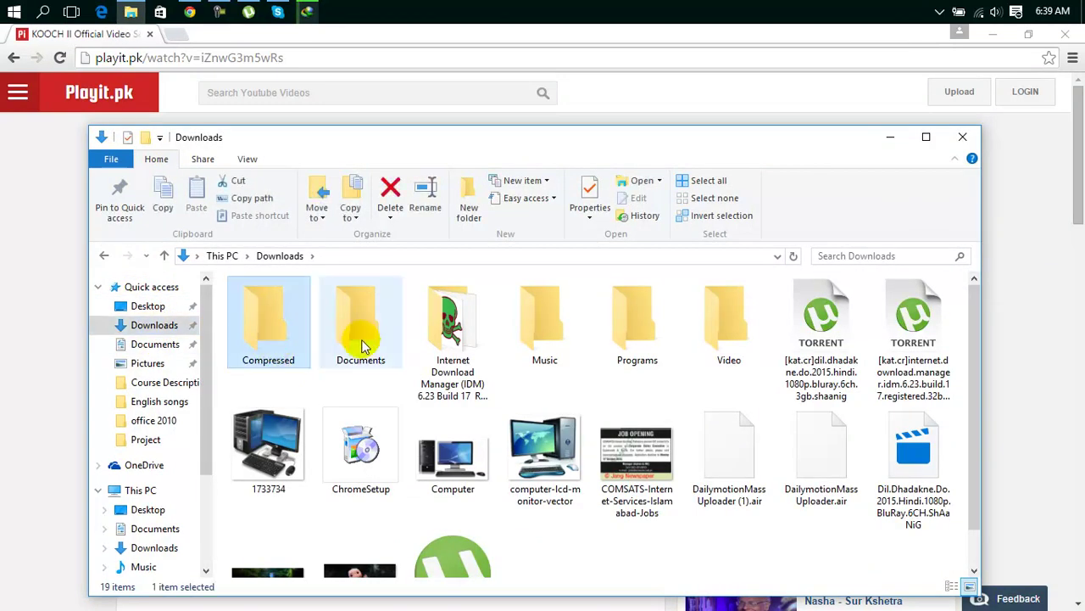
{"action": "left_click", "coordinate": [362, 344]}
{"action": "left_click", "coordinate": [445, 337]}
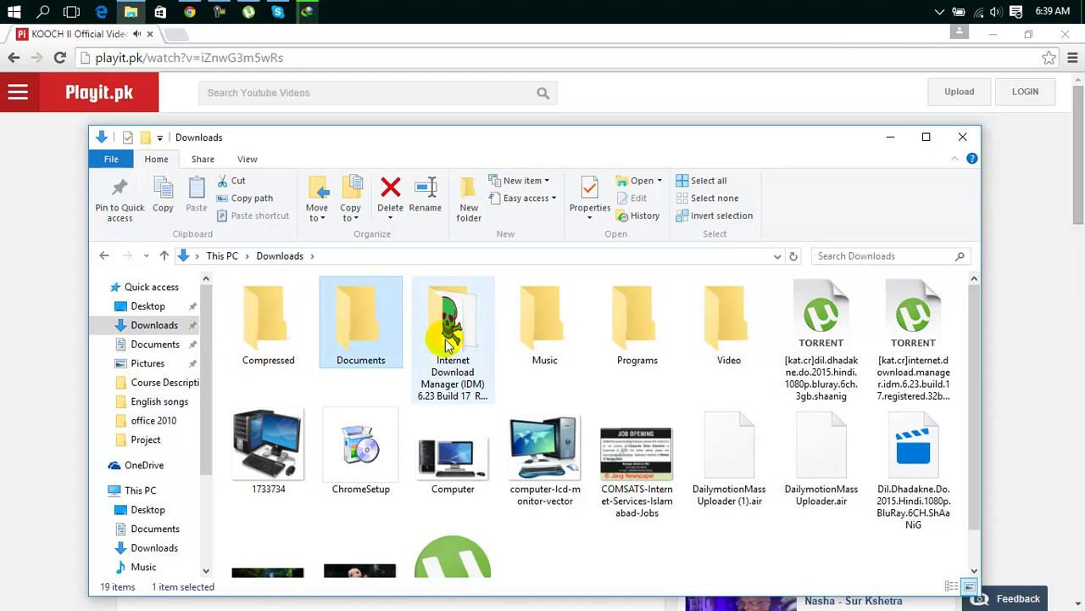
{"action": "left_click", "coordinate": [544, 331]}
{"action": "left_click", "coordinate": [635, 331]}
{"action": "left_click", "coordinate": [714, 330]}
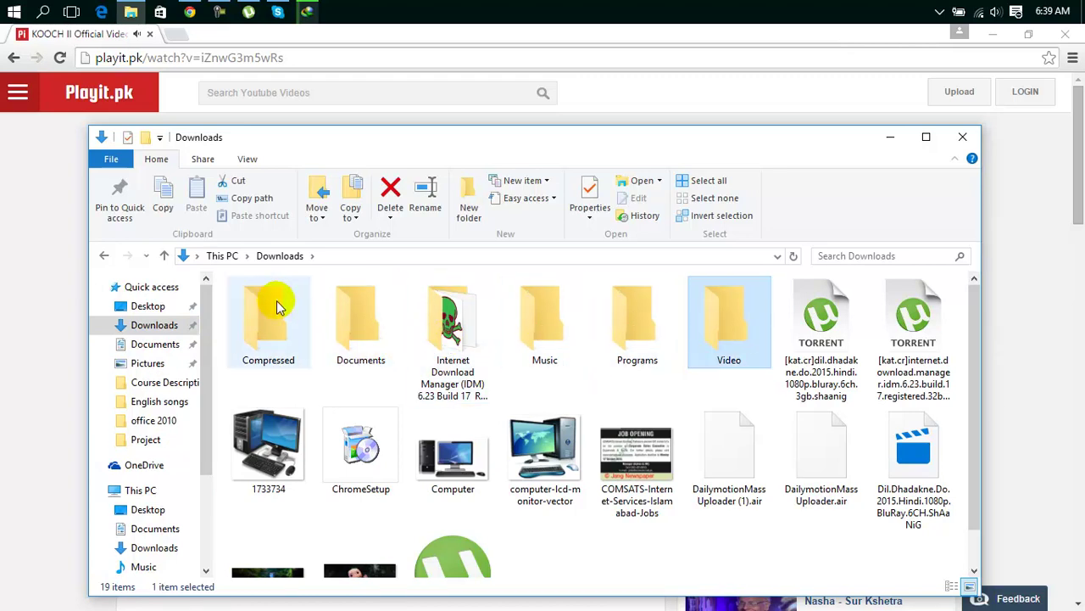
Step: Open the still-empty Video folder to look for the download, then close File Explorer
{"action": "left_click", "coordinate": [284, 326]}
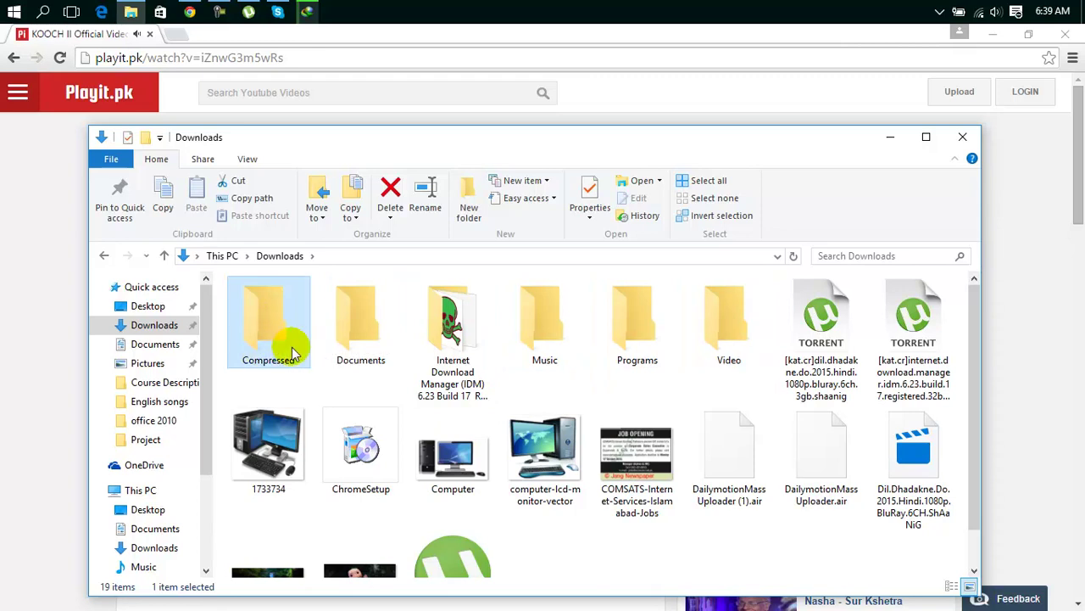
{"action": "left_click", "coordinate": [351, 339]}
{"action": "left_click", "coordinate": [550, 336]}
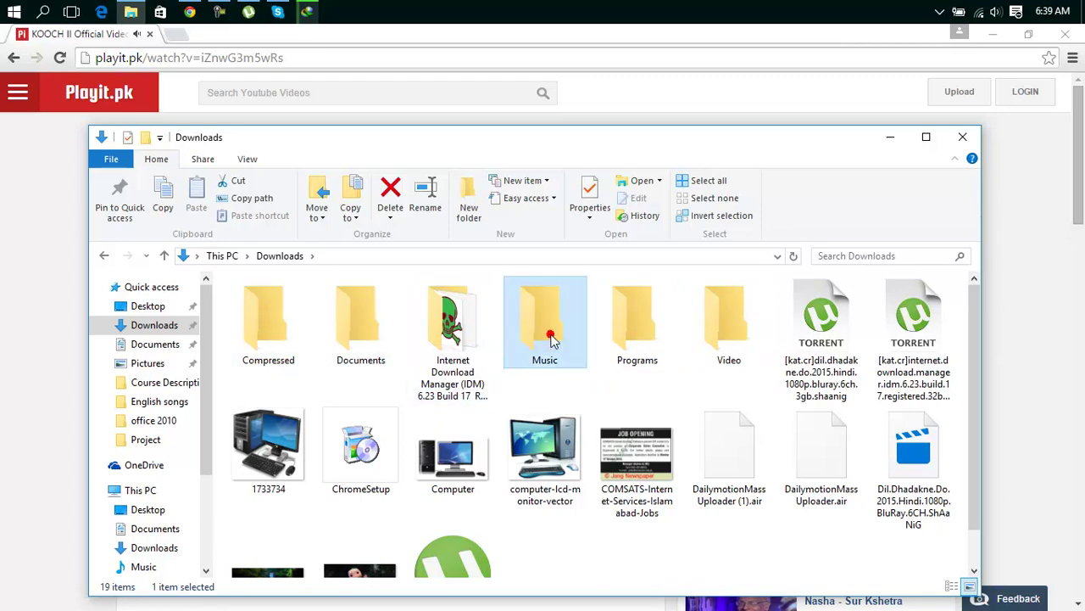
{"action": "left_click", "coordinate": [663, 331]}
{"action": "double_click", "coordinate": [729, 318]}
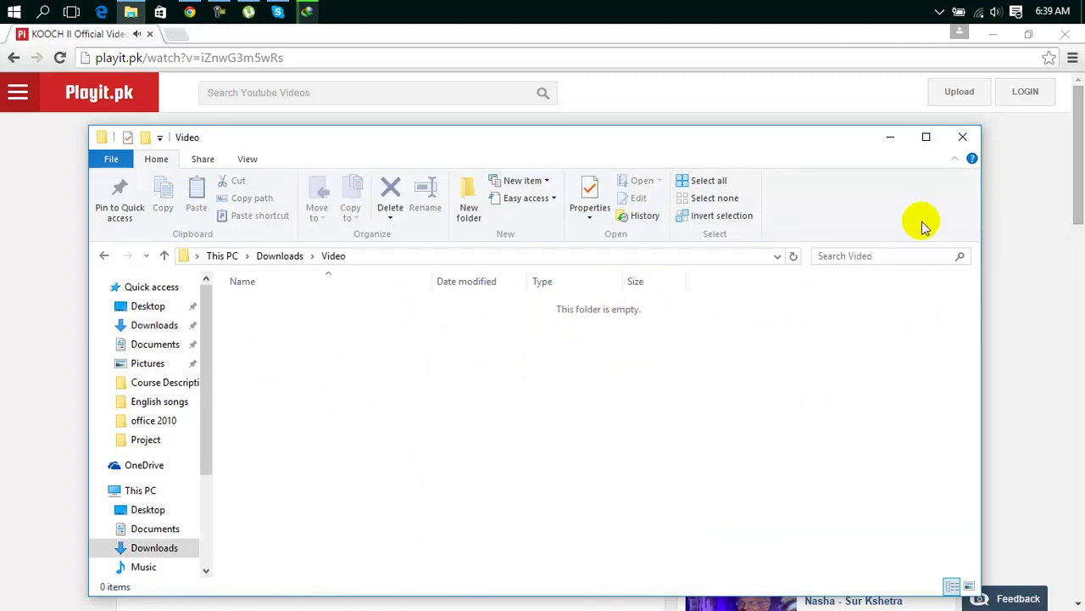
{"action": "left_click", "coordinate": [964, 137]}
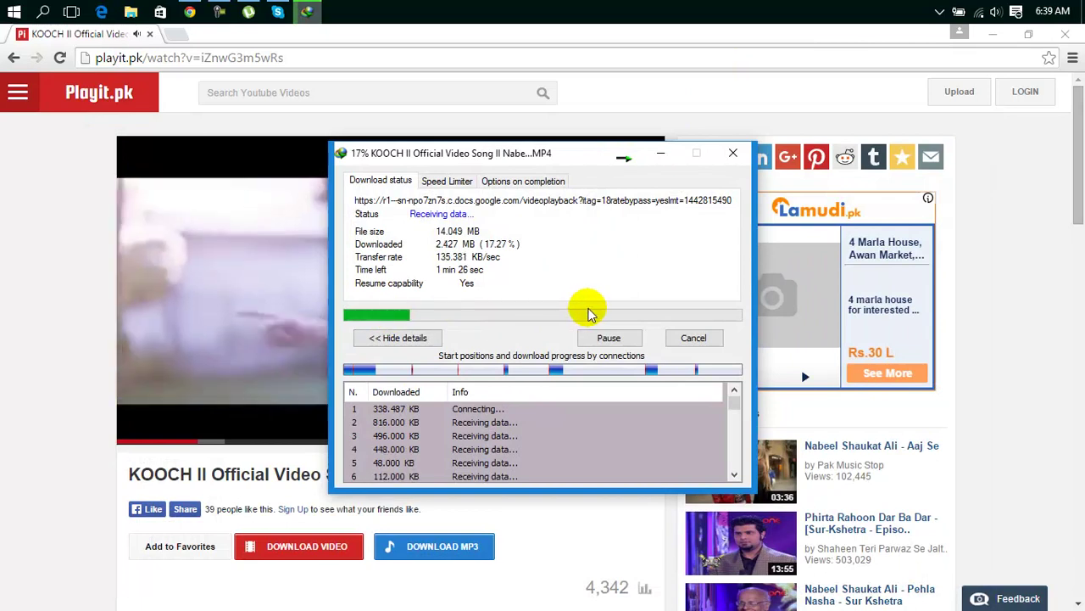
Step: Hide IDM's progress window, load dailymotion.com in a new tab, and open the Sochi video
{"action": "left_click", "coordinate": [657, 154]}
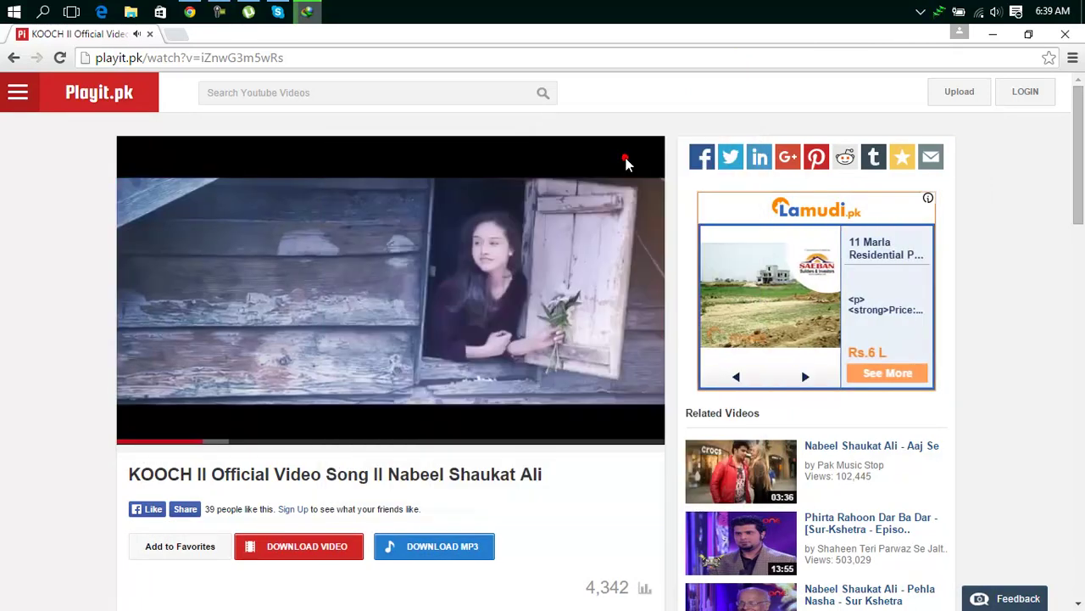
{"action": "left_click", "coordinate": [178, 37]}
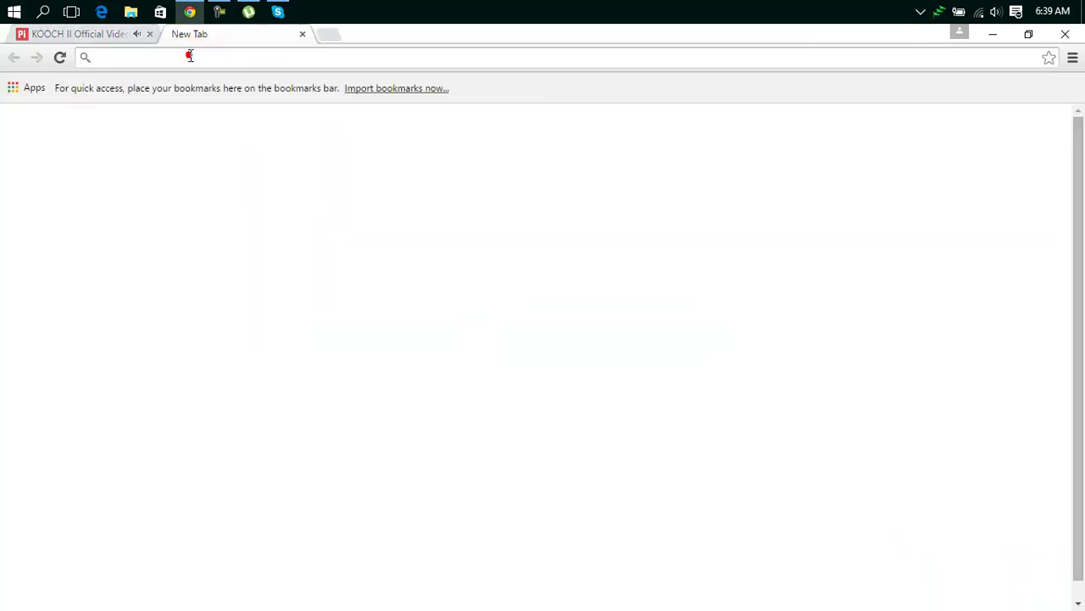
{"action": "type", "text": "dailymotion.com"}
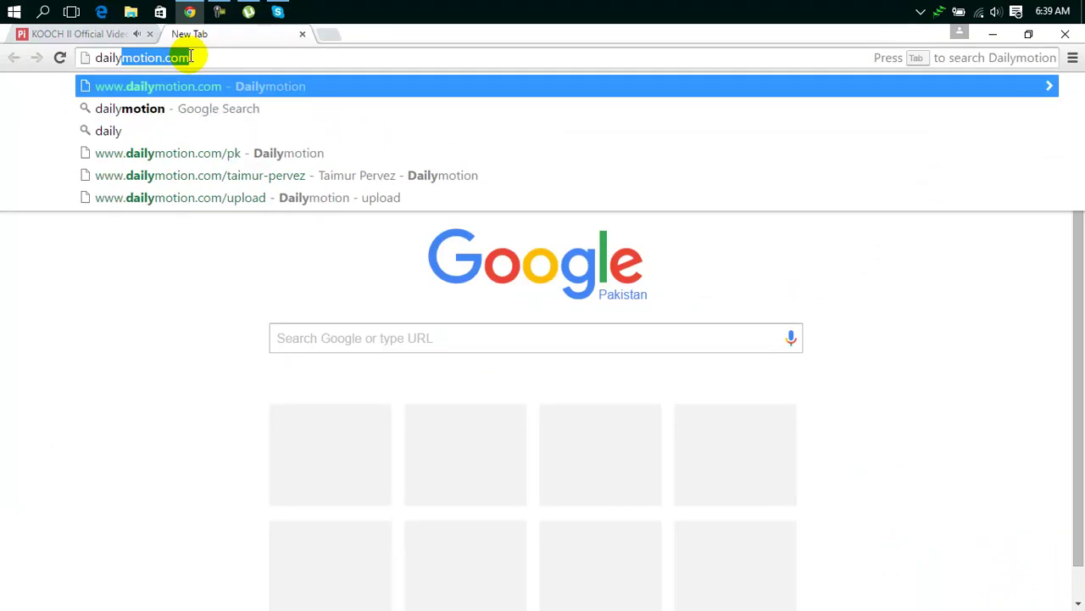
{"action": "key", "text": "Return"}
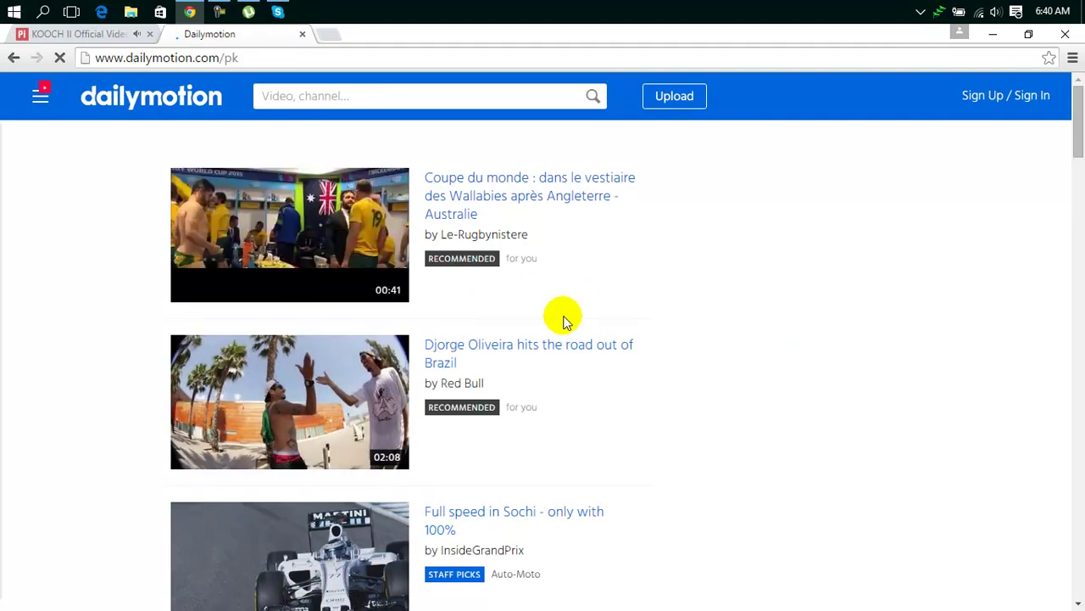
{"action": "mouse_move", "coordinate": [289, 551]}
{"action": "left_click", "coordinate": [307, 521]}
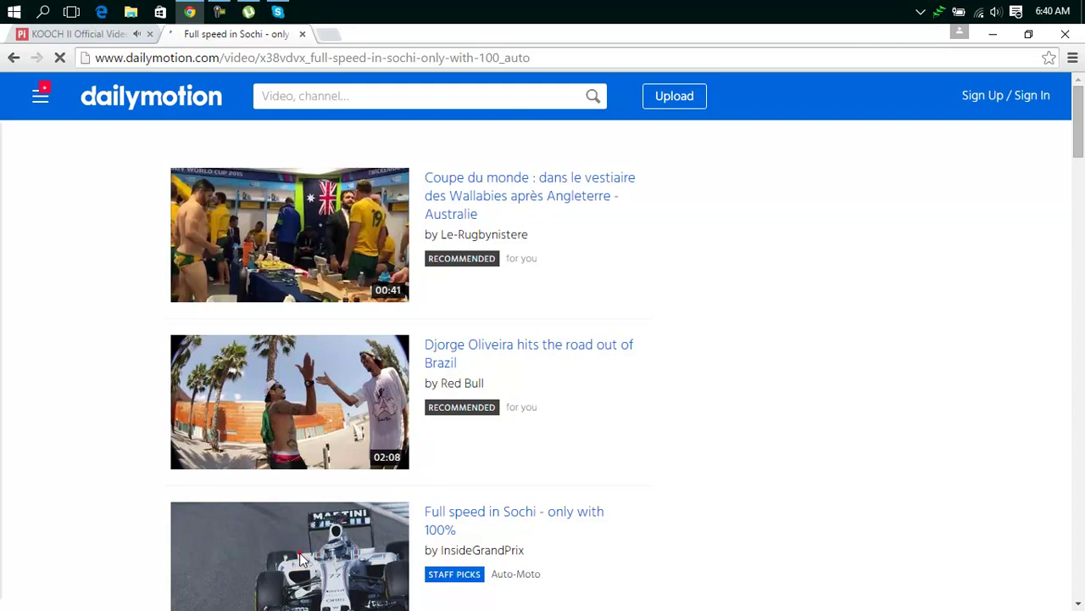
Step: Pause the KOOCH II video on the Playit.pk tab and return to the Dailymotion tab
{"action": "left_click", "coordinate": [110, 34]}
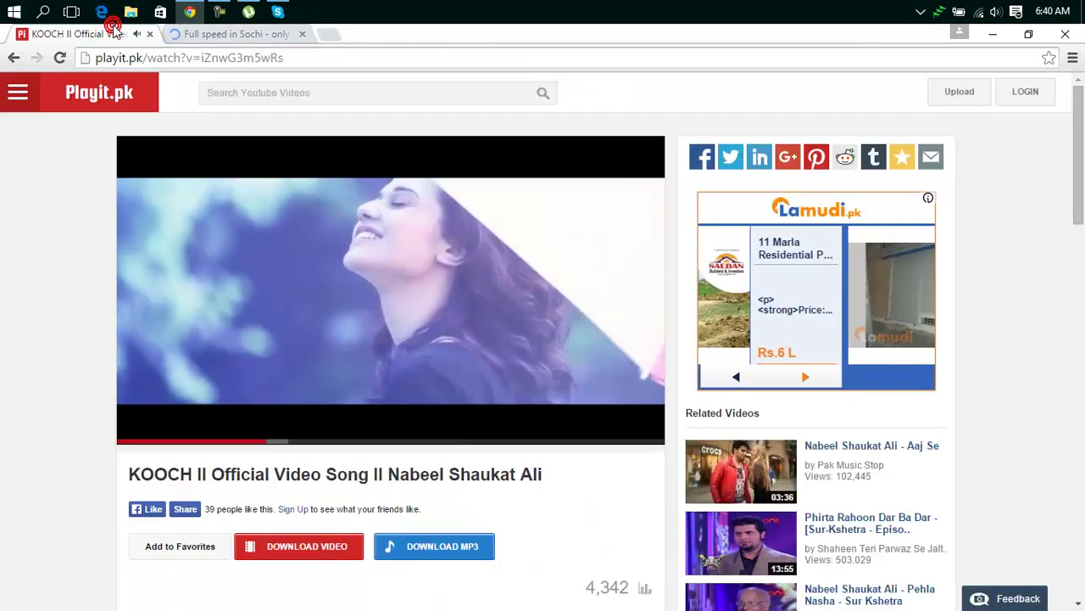
{"action": "left_click", "coordinate": [140, 429]}
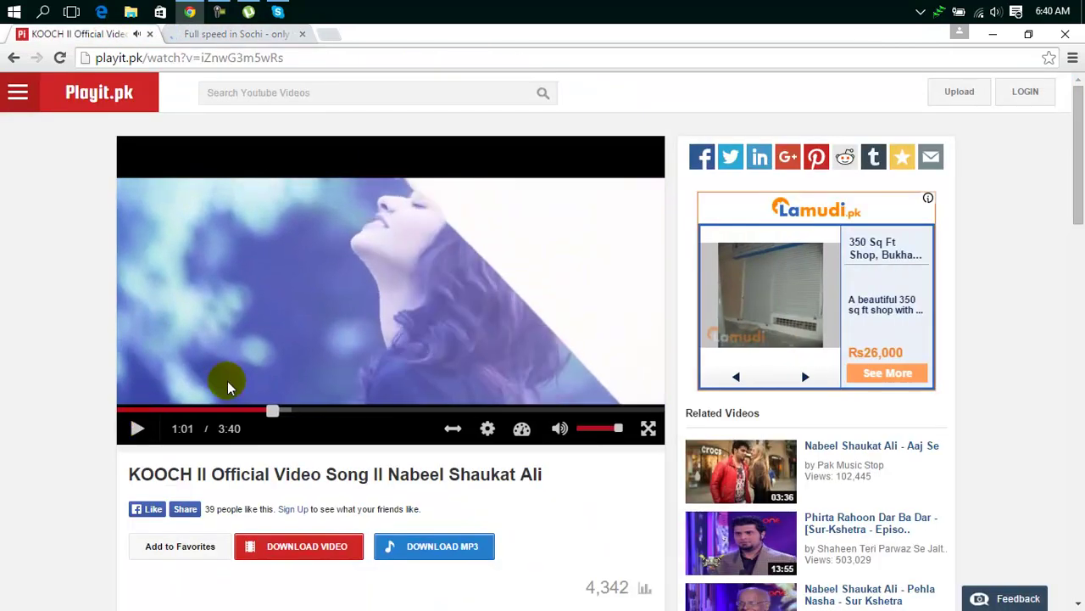
{"action": "left_click", "coordinate": [242, 34]}
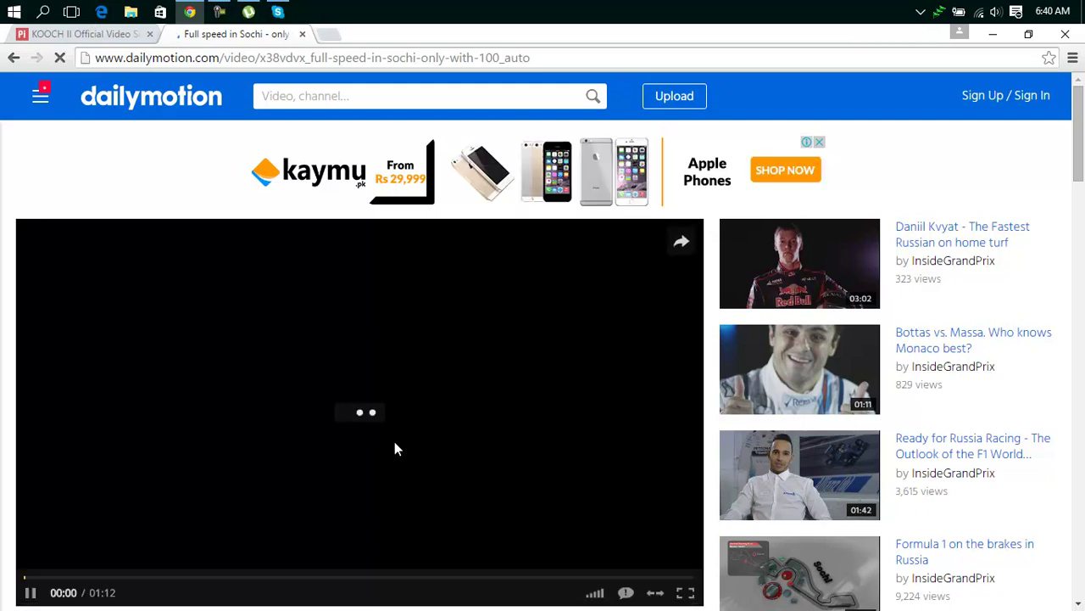
Step: Start the Sochi video playing and switch its playback quality to 1080p
{"action": "left_click", "coordinate": [607, 207]}
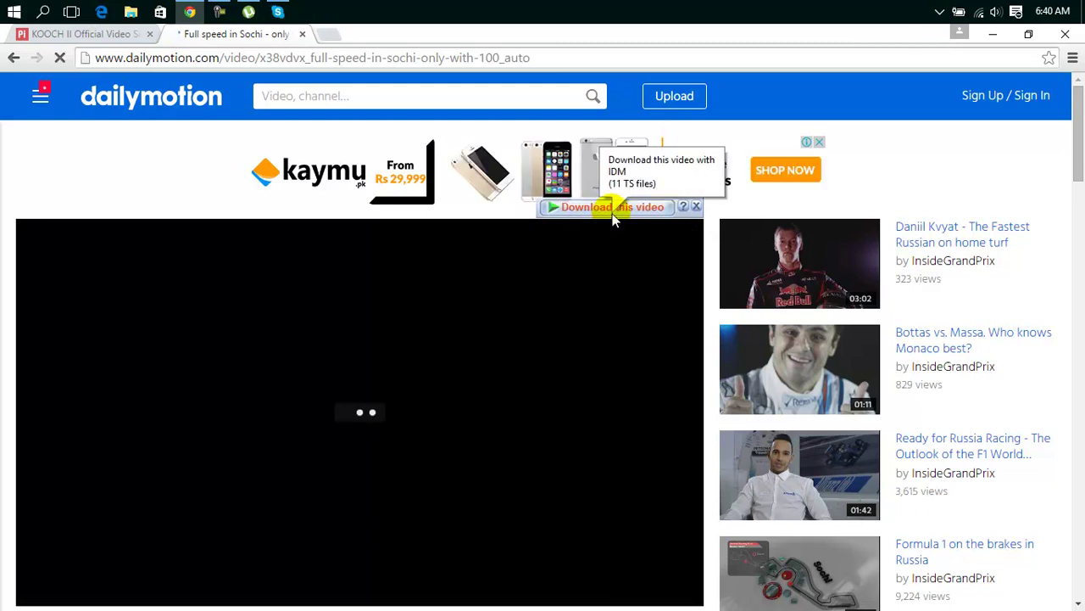
{"action": "left_click", "coordinate": [465, 303]}
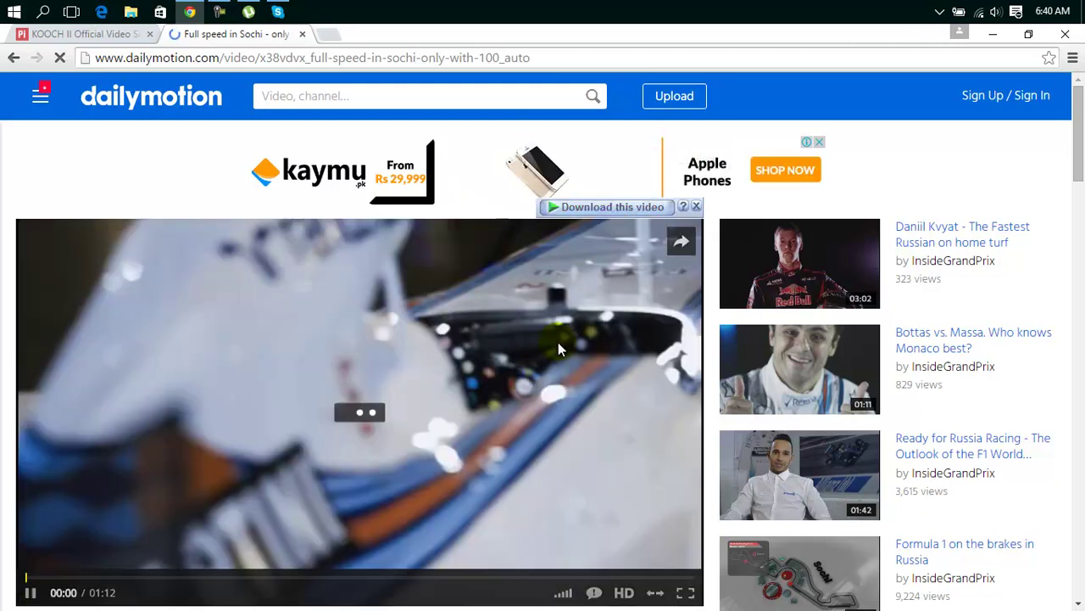
{"action": "left_click", "coordinate": [609, 207]}
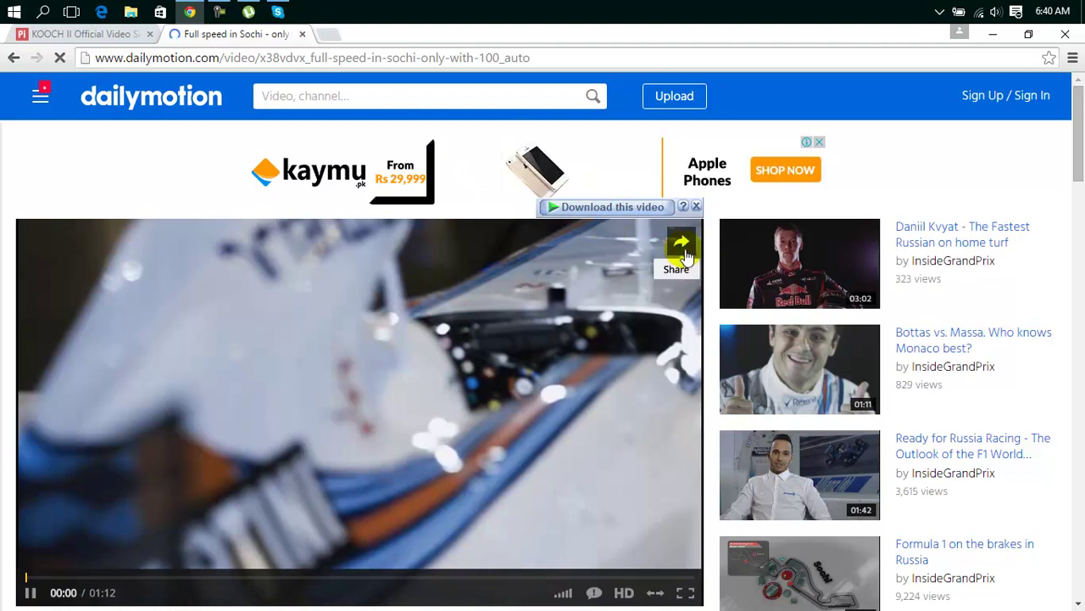
{"action": "left_click", "coordinate": [624, 593]}
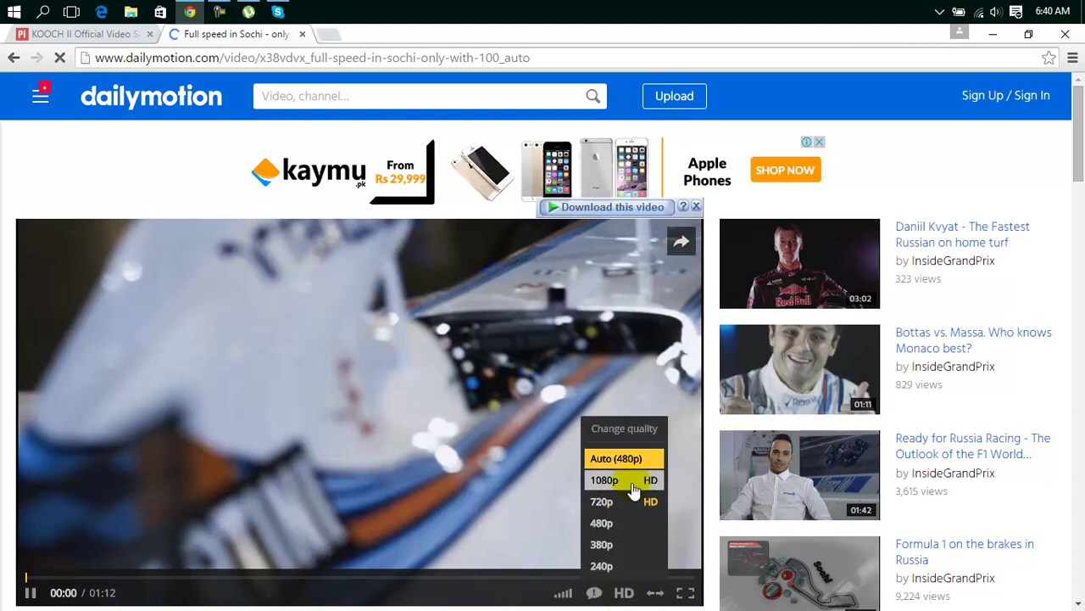
{"action": "left_click", "coordinate": [632, 483]}
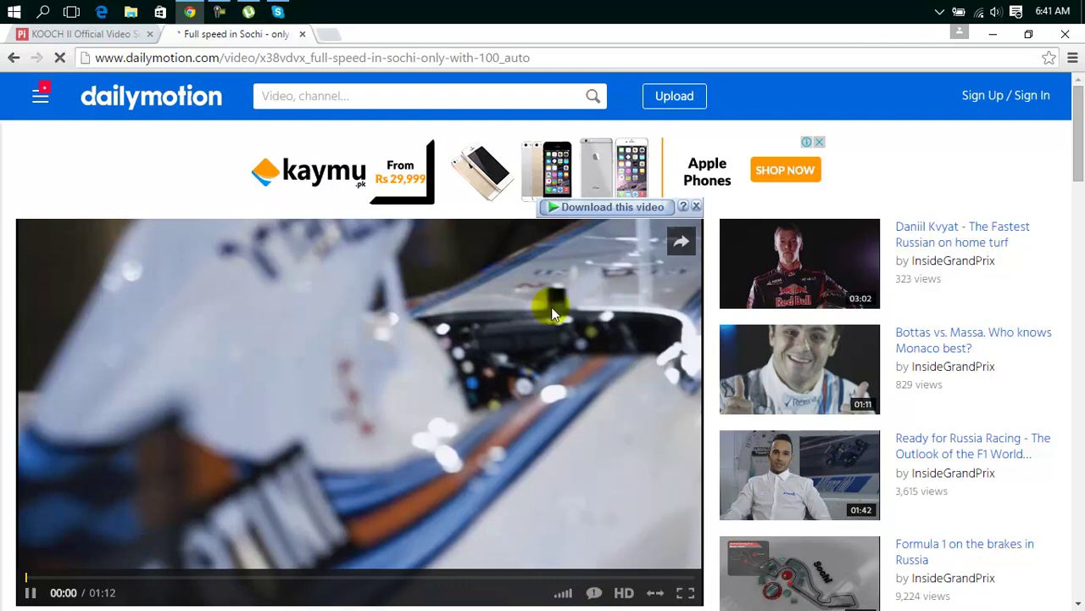
Step: Download the 1080p 6075 kbps version with IDM and hide the progress window
{"action": "left_click", "coordinate": [592, 209]}
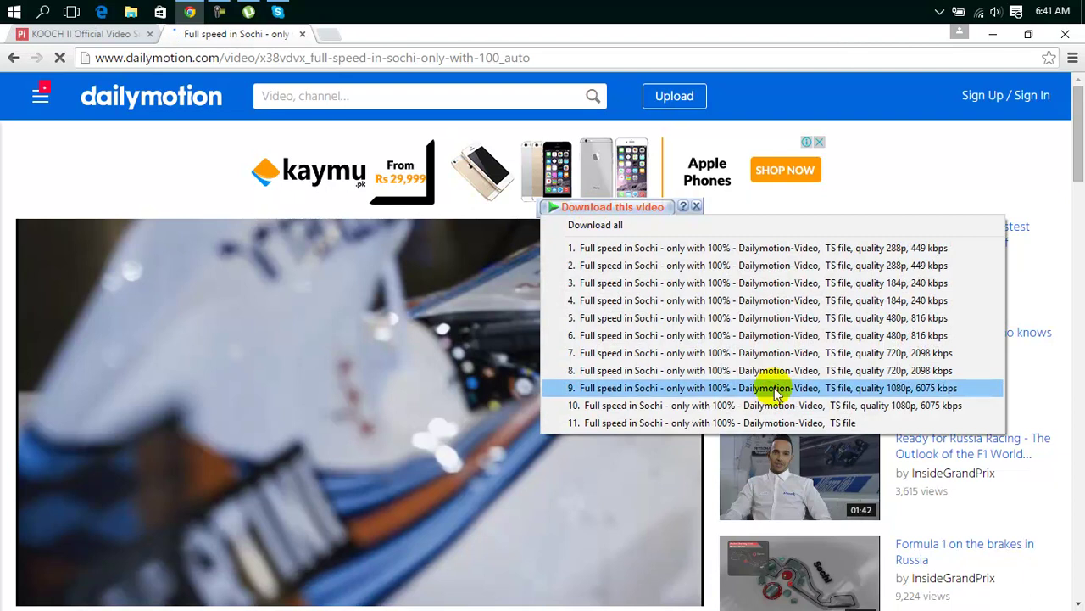
{"action": "left_click", "coordinate": [903, 407]}
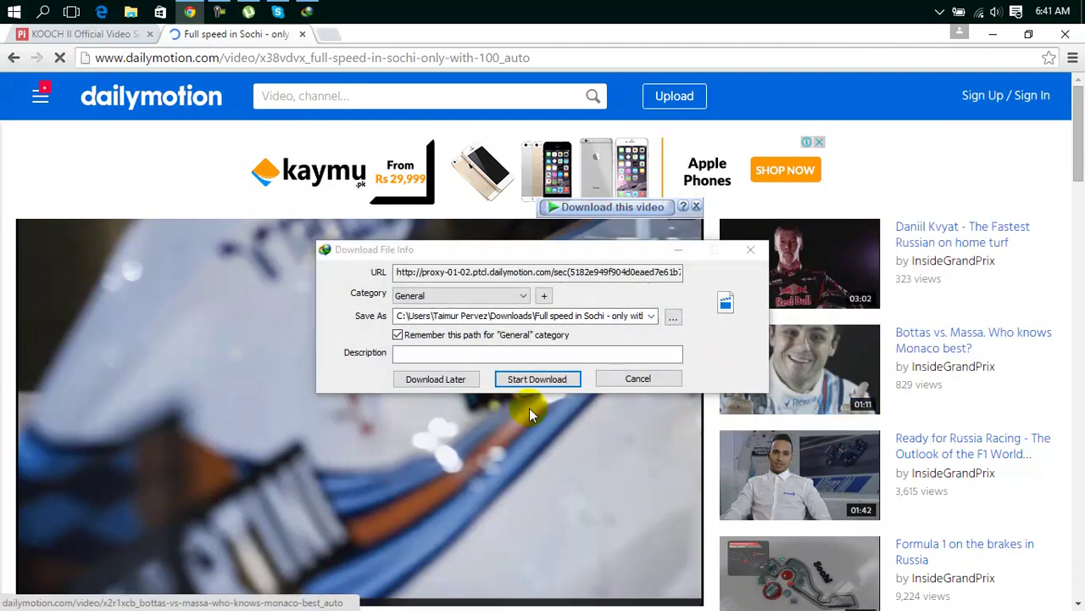
{"action": "left_click", "coordinate": [532, 381]}
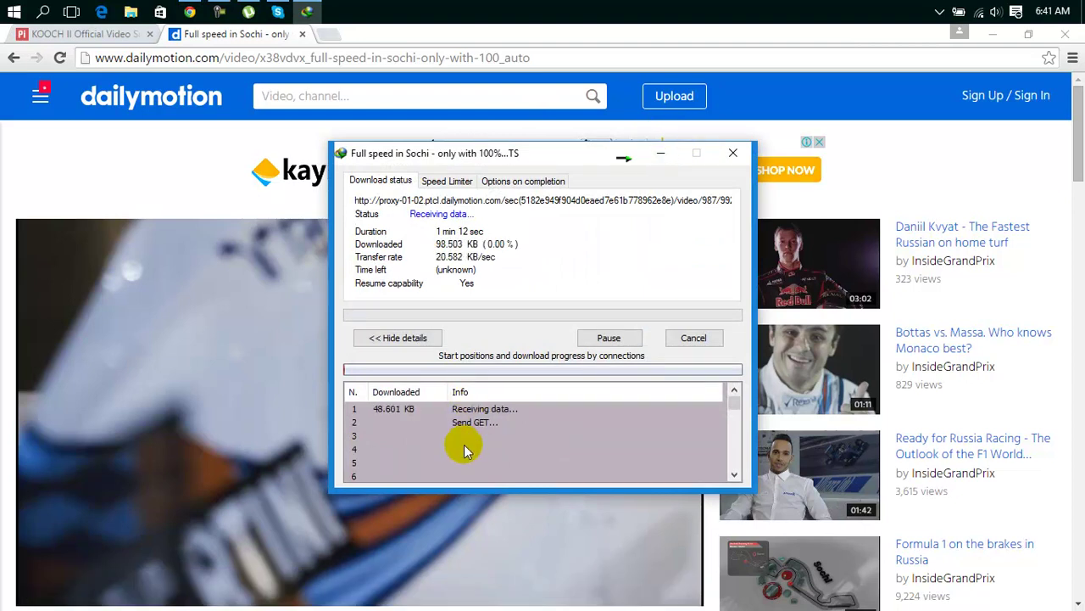
{"action": "left_click", "coordinate": [623, 157]}
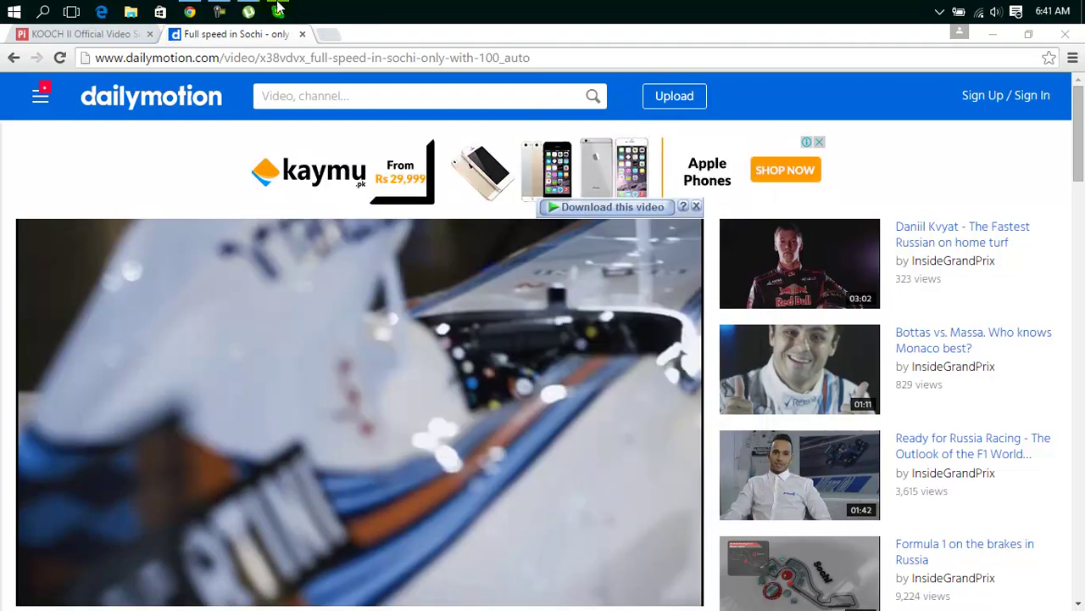
Step: Search Google for filehippo in a new tab
{"action": "left_click", "coordinate": [327, 36]}
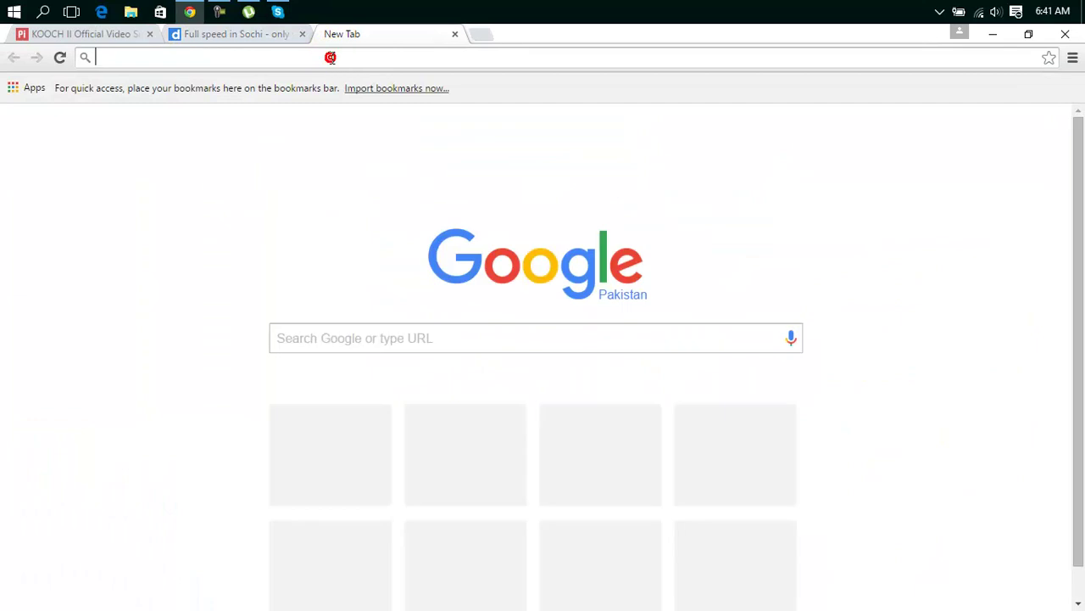
{"action": "type", "text": "filehippo"}
{"action": "key", "text": "Return"}
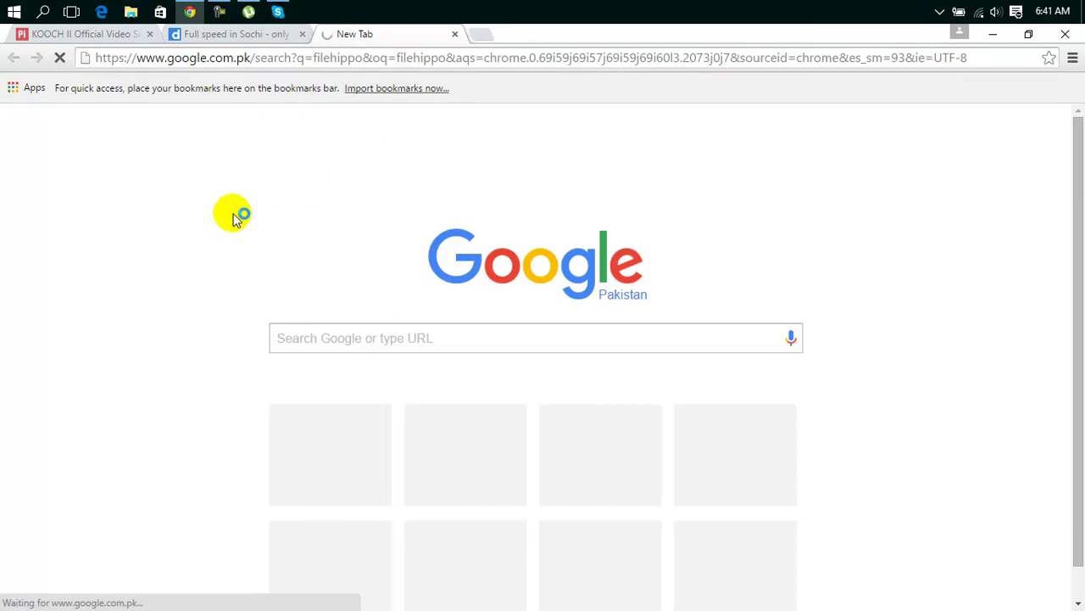
Step: Close the Dailymotion Sochi and KOOCH video tabs
{"action": "left_click", "coordinate": [239, 34]}
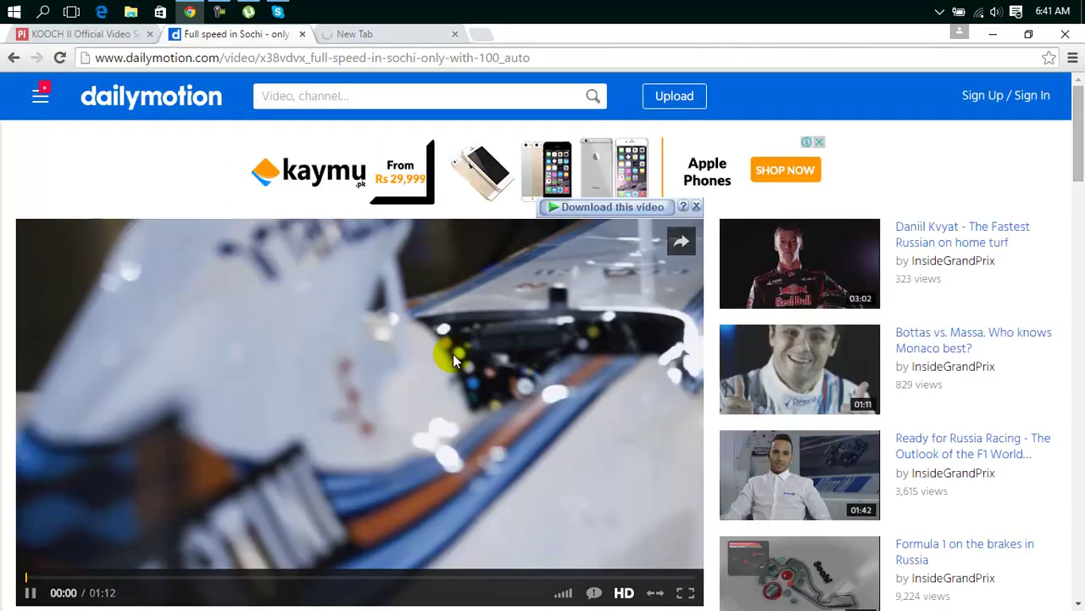
{"action": "left_click", "coordinate": [302, 34]}
{"action": "left_click", "coordinate": [151, 35]}
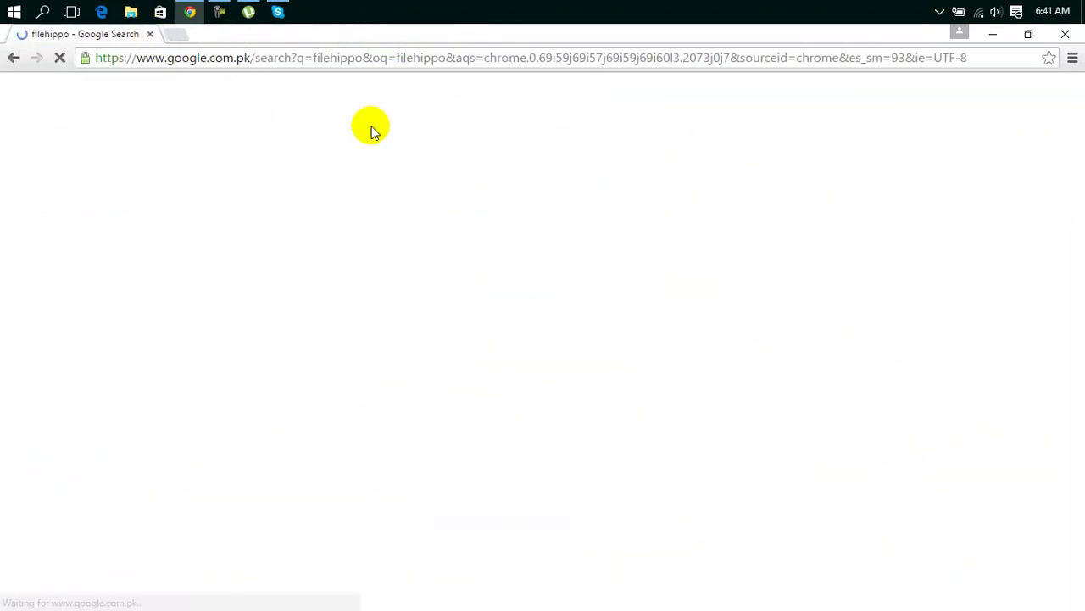
Step: Pause the Full speed in Sochi download from IDM's tray icon and close its window
{"action": "left_click", "coordinate": [939, 11]}
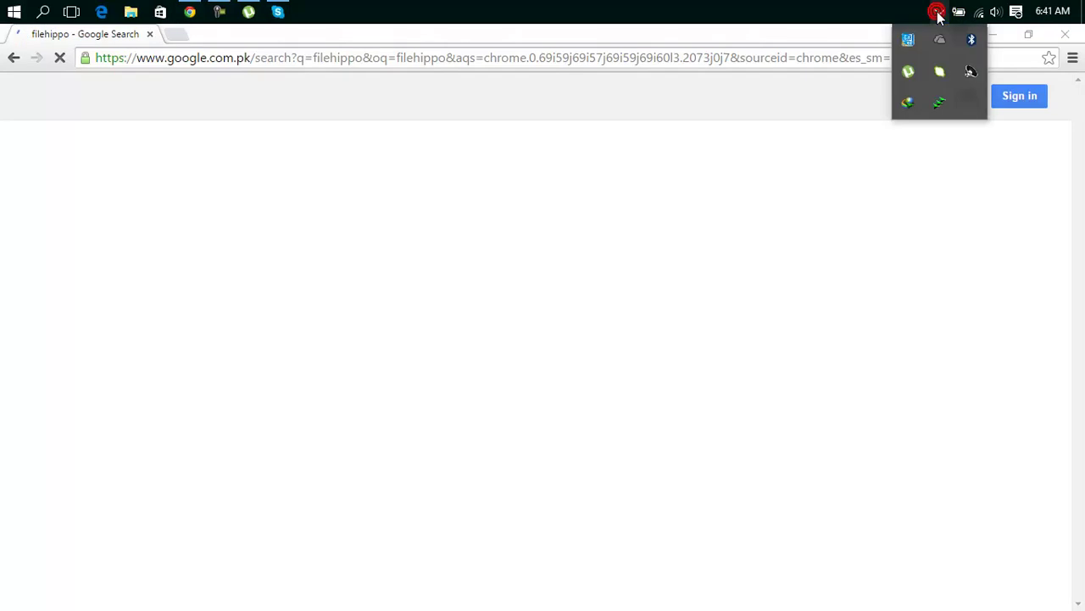
{"action": "left_click", "coordinate": [940, 71]}
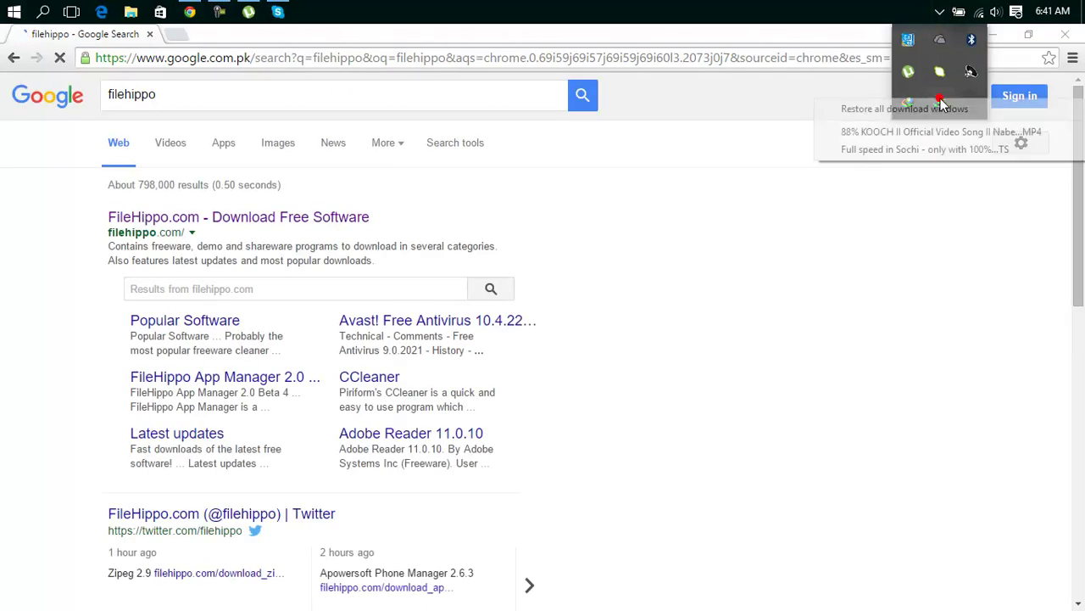
{"action": "left_click", "coordinate": [929, 151]}
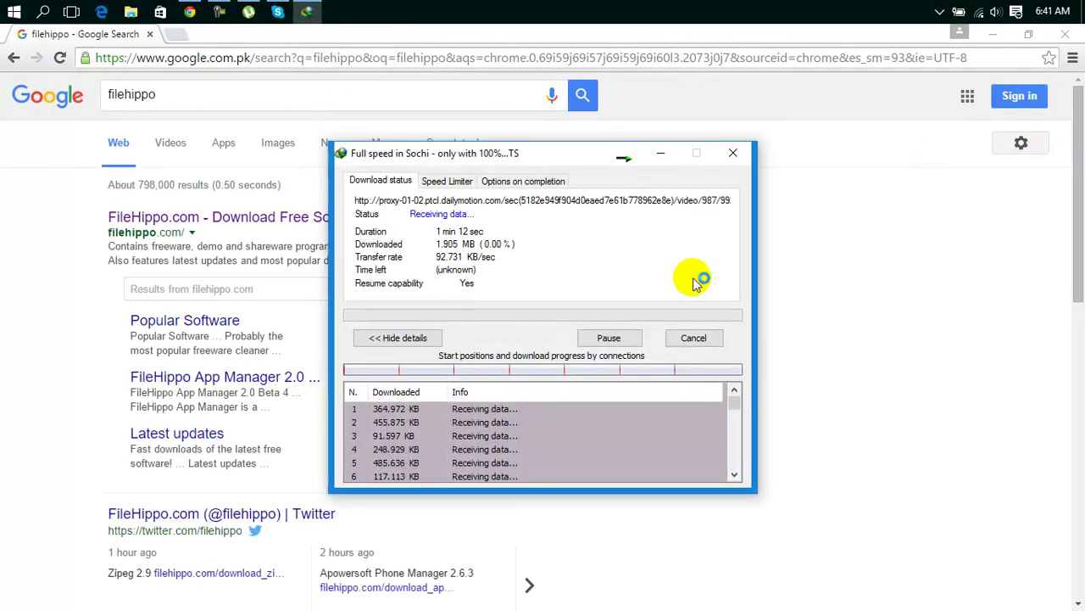
{"action": "left_click", "coordinate": [629, 338]}
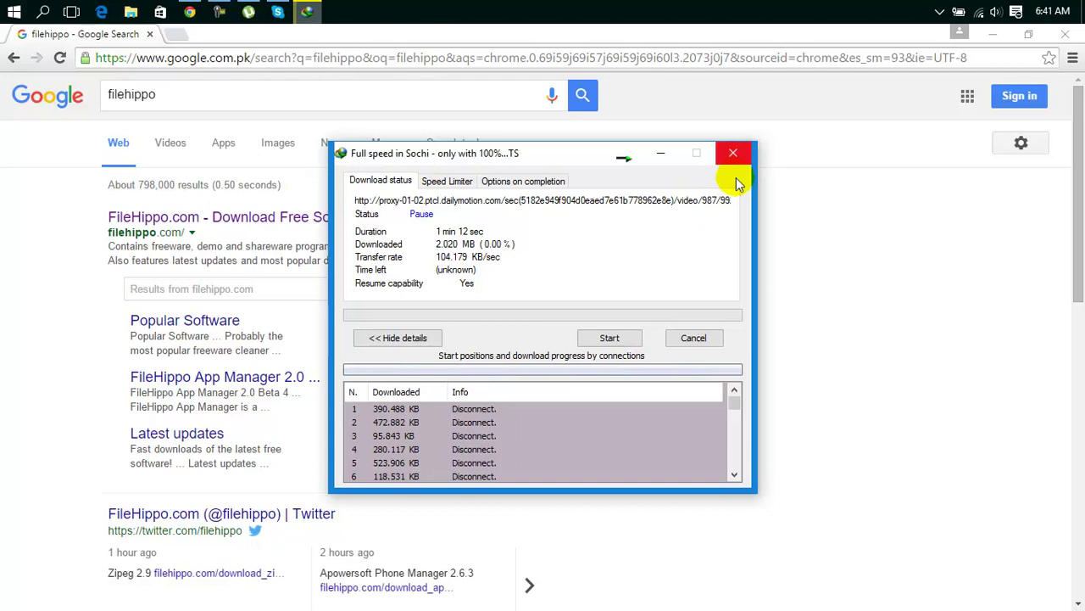
{"action": "left_click", "coordinate": [703, 338]}
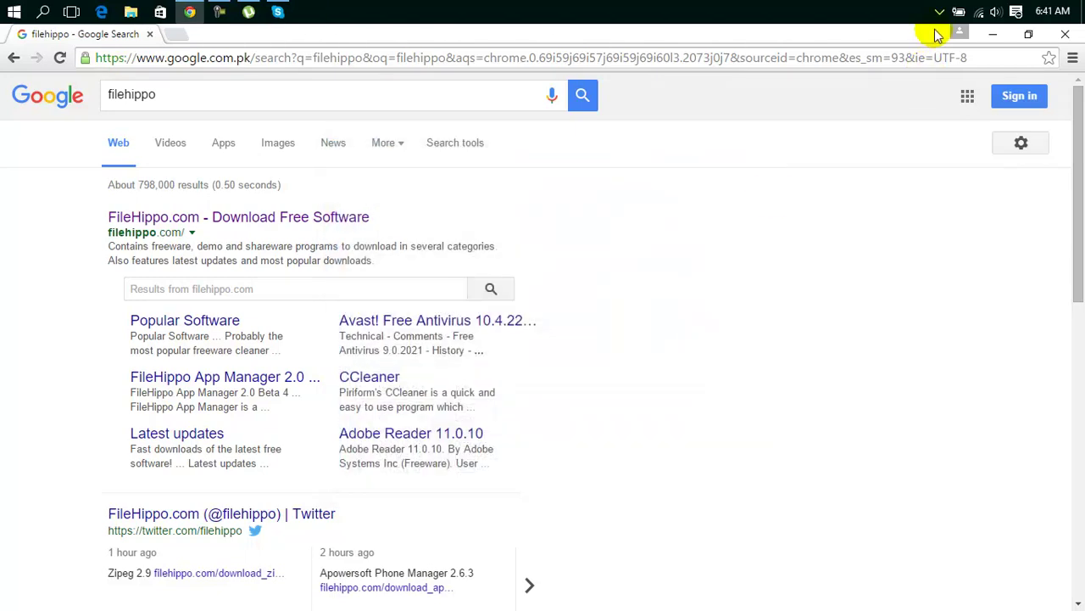
Step: Bring up the finished KOOCH download and open its containing folder
{"action": "left_click", "coordinate": [940, 13]}
{"action": "left_click", "coordinate": [940, 17]}
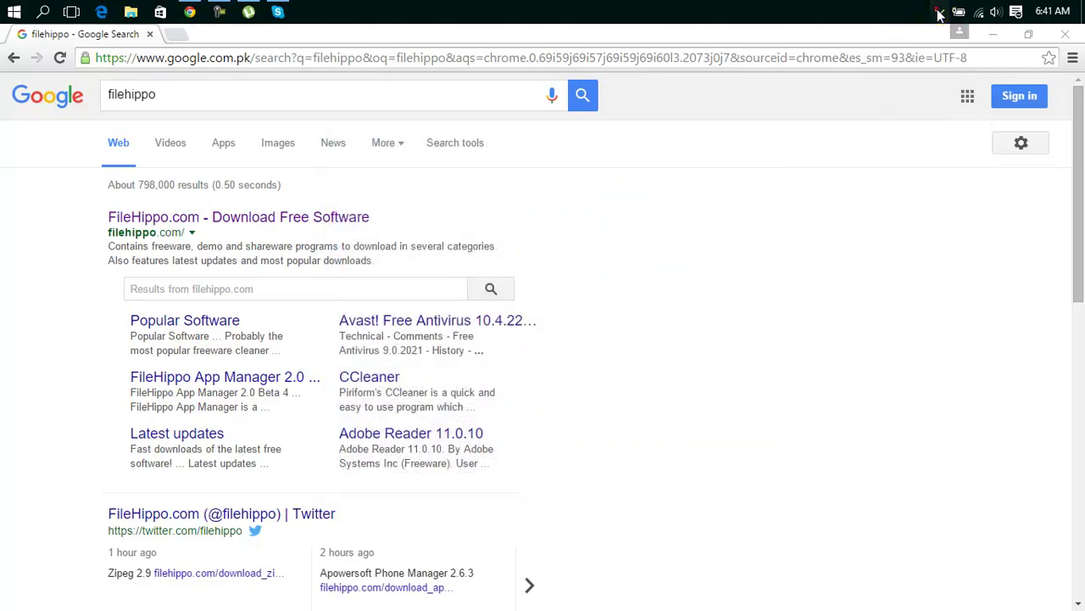
{"action": "left_click", "coordinate": [939, 13]}
{"action": "right_click", "coordinate": [937, 101]}
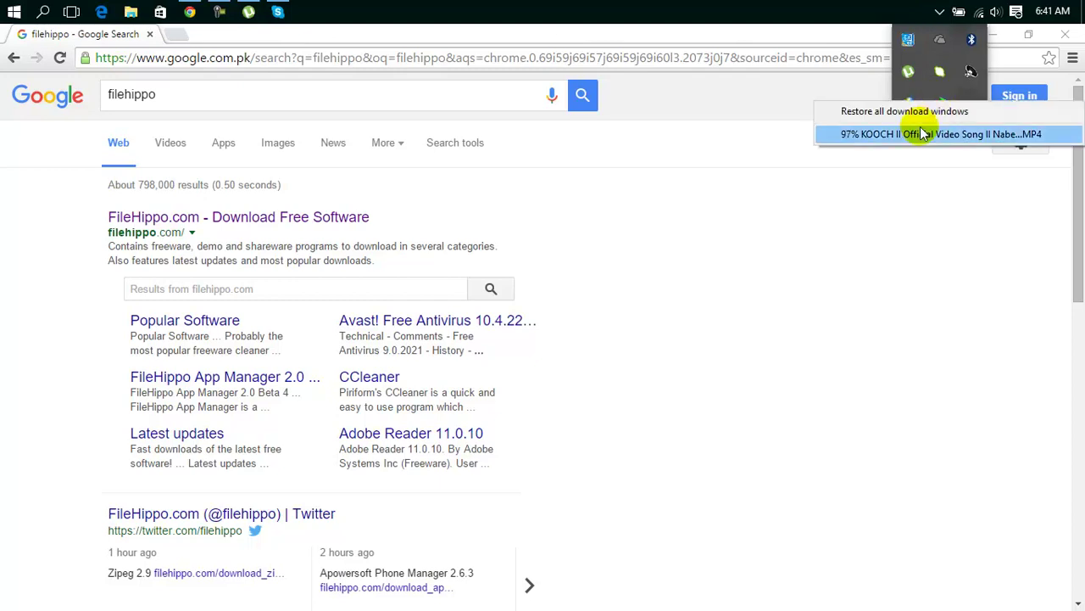
{"action": "left_click", "coordinate": [922, 134]}
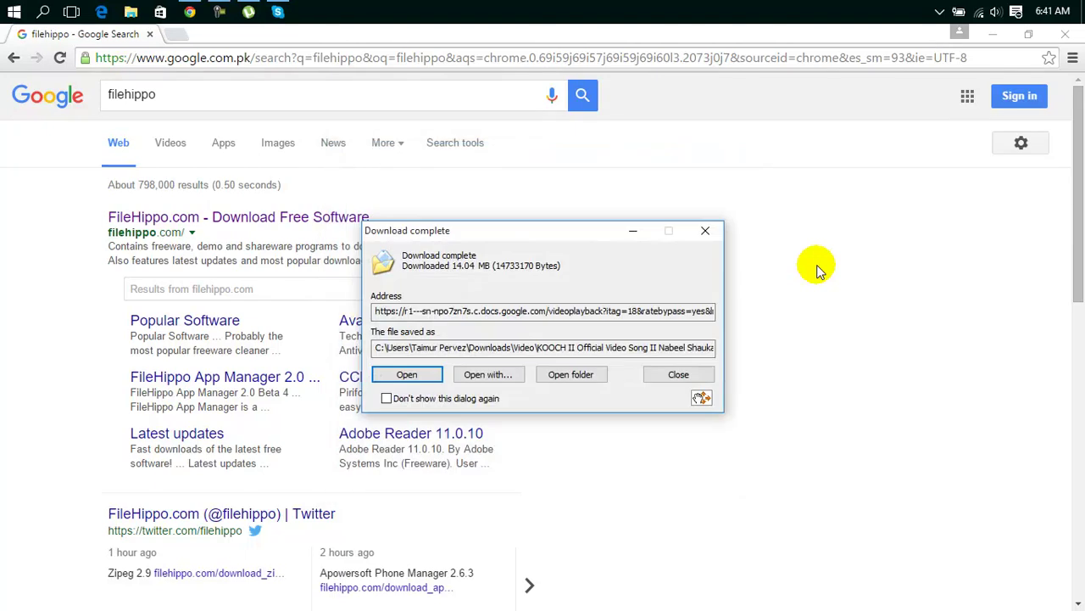
{"action": "left_click", "coordinate": [553, 372]}
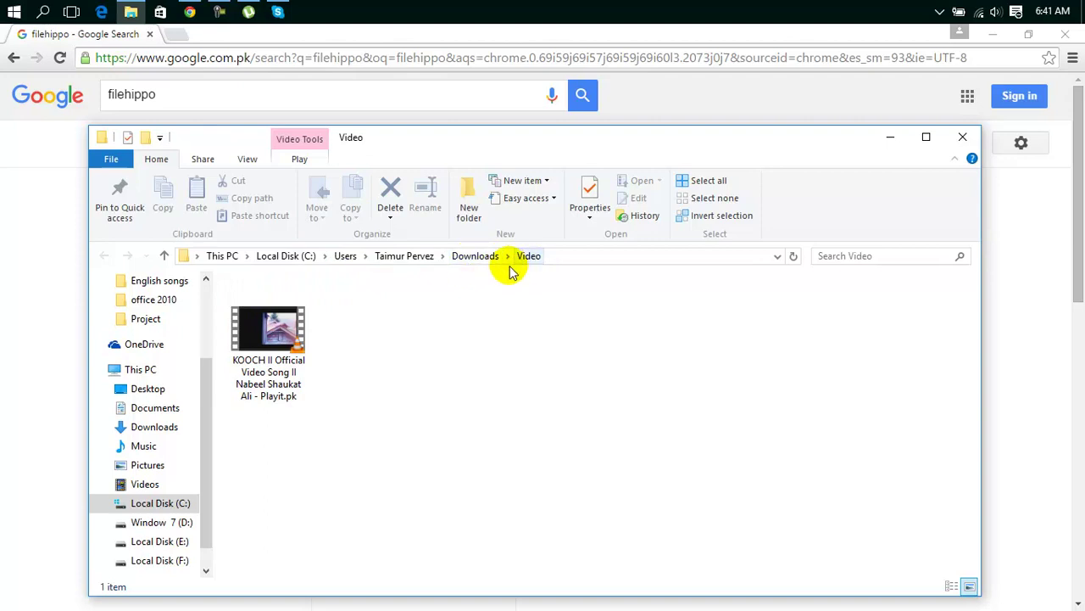
Step: Play the downloaded KOOCH II MP4 in VLC, skip ahead about 30 seconds, then close VLC
{"action": "left_click", "coordinate": [294, 350]}
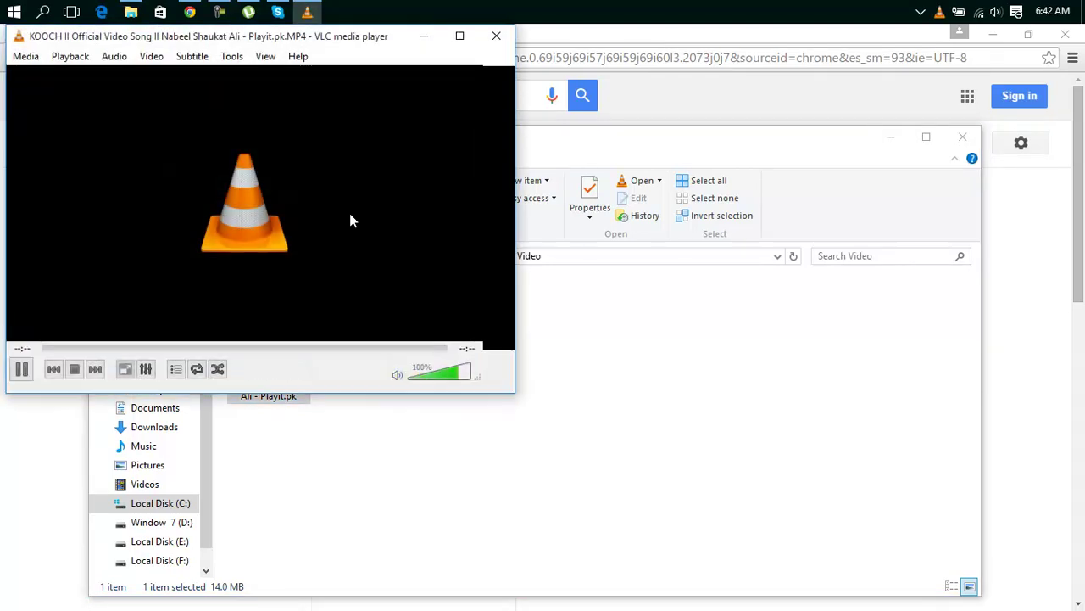
{"action": "left_click", "coordinate": [106, 358]}
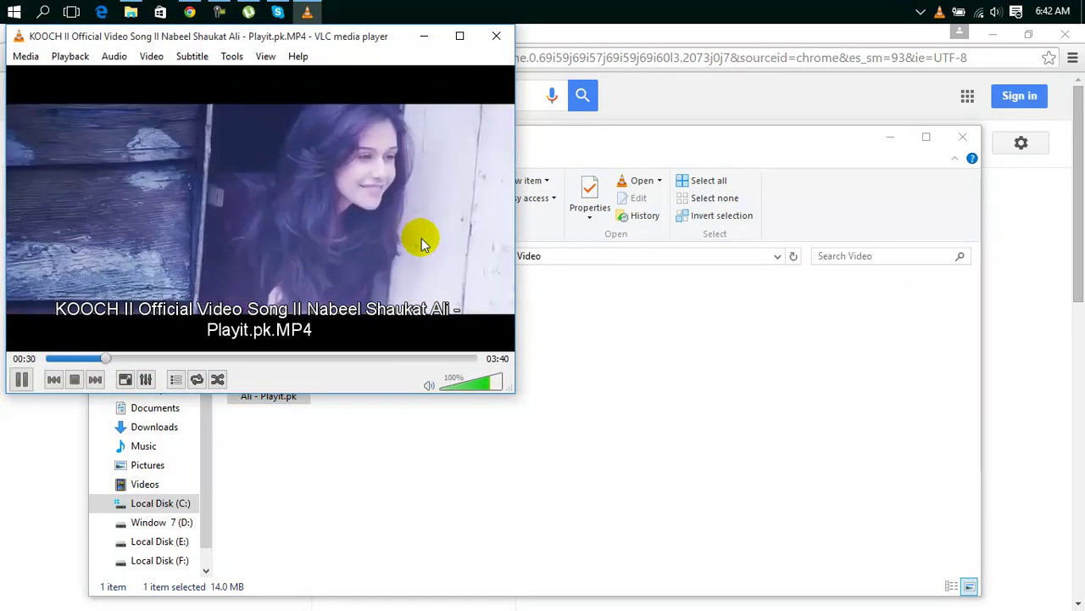
{"action": "left_click", "coordinate": [496, 37]}
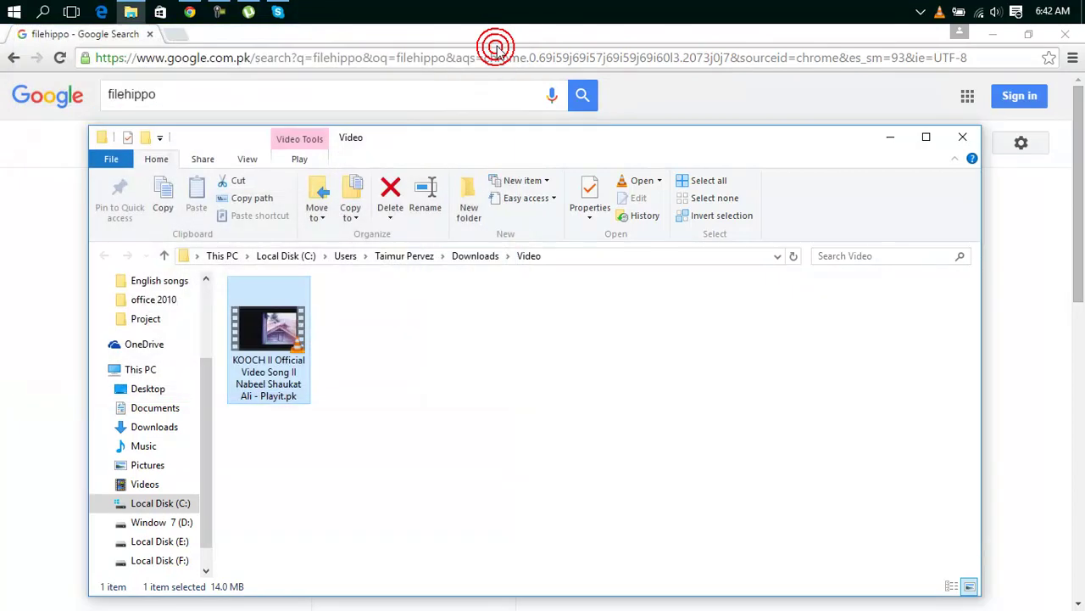
Step: Close the Video folder, then go to FileHippo's CCleaner 5.10.5373 page and download the latest version
{"action": "left_click", "coordinate": [962, 136]}
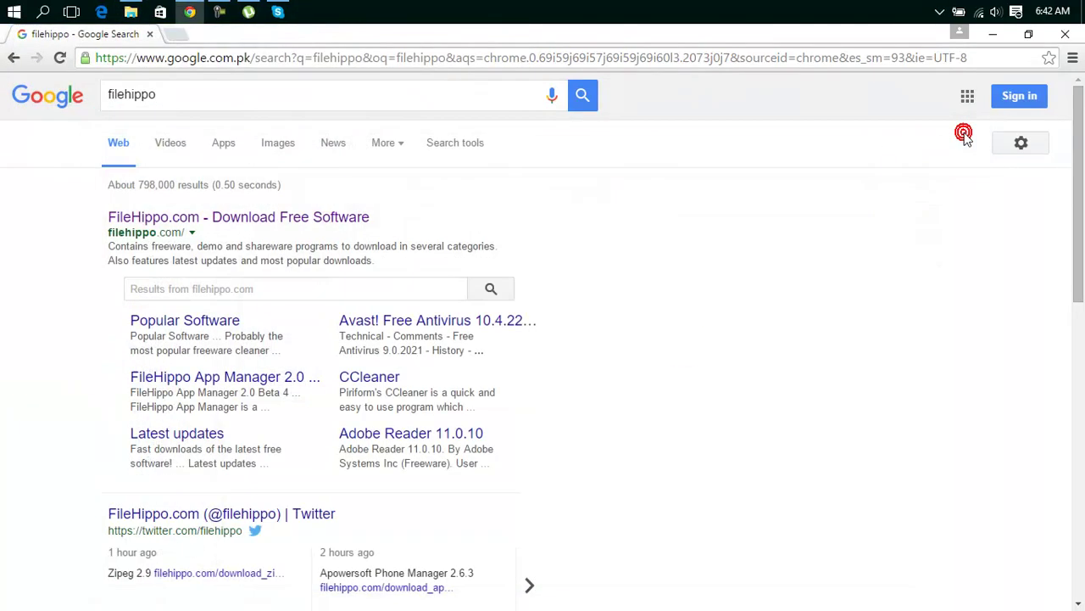
{"action": "left_click", "coordinate": [315, 218]}
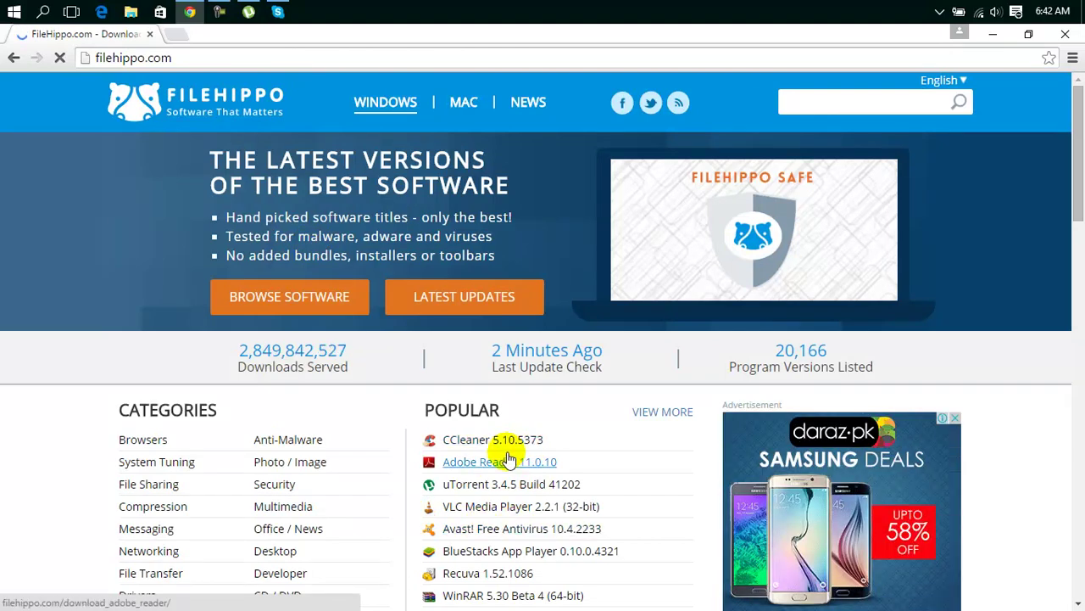
{"action": "left_click", "coordinate": [505, 447]}
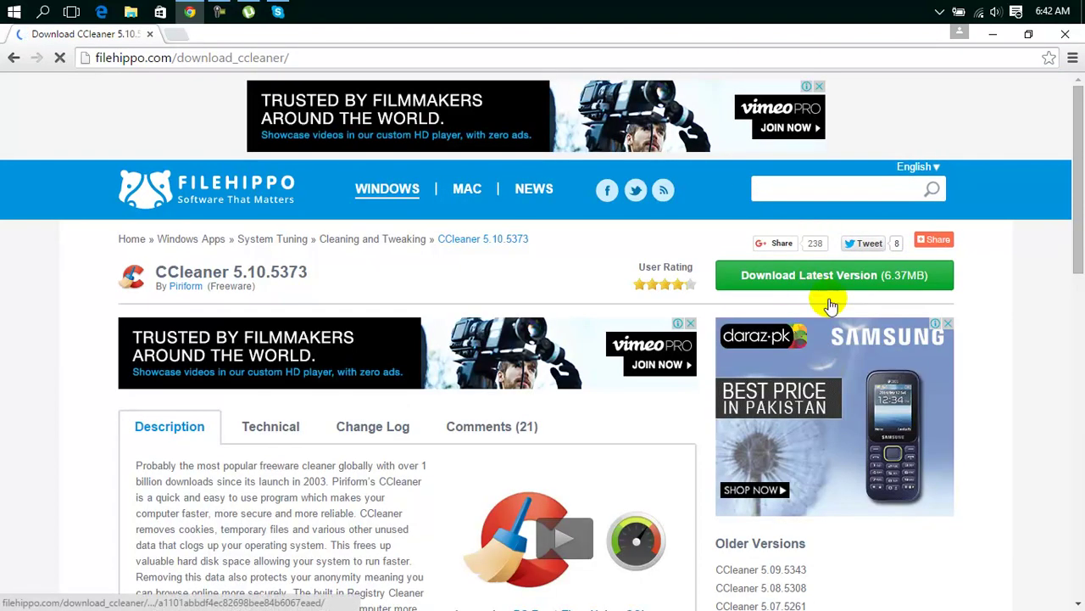
{"action": "left_click", "coordinate": [830, 299]}
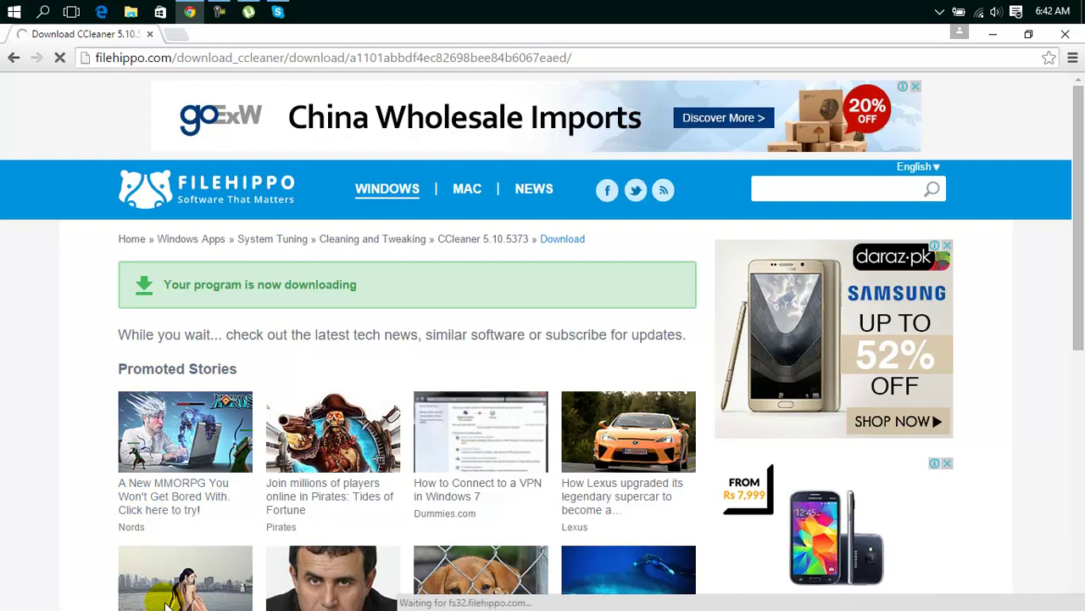
Step: Dismiss the IDM tip and start downloading ccsetup510.exe (6.367 MB) into Downloads\Programs
{"action": "left_click", "coordinate": [742, 145]}
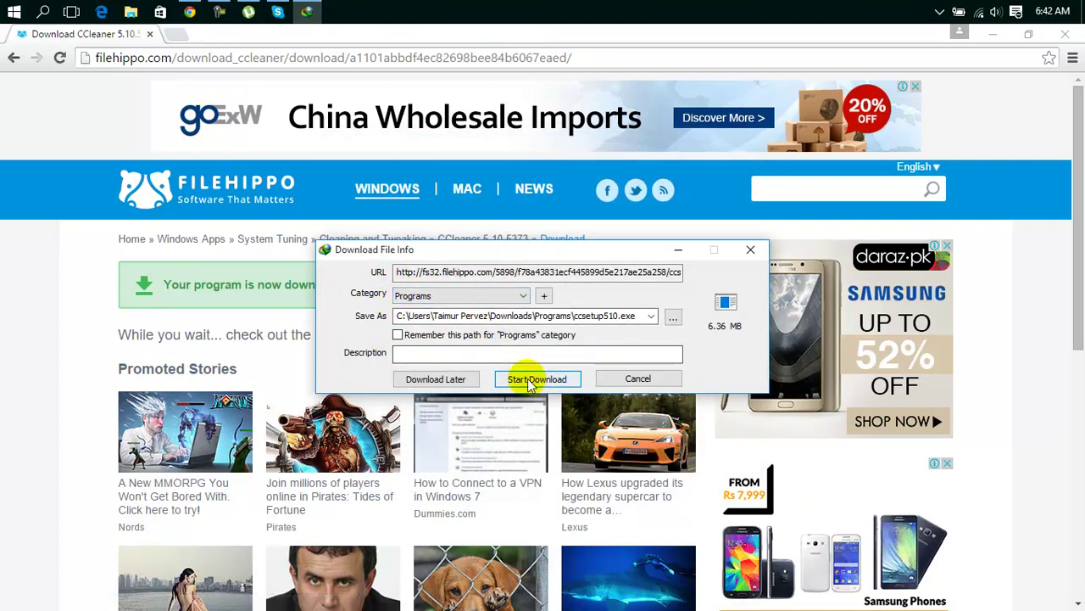
{"action": "left_click", "coordinate": [531, 381]}
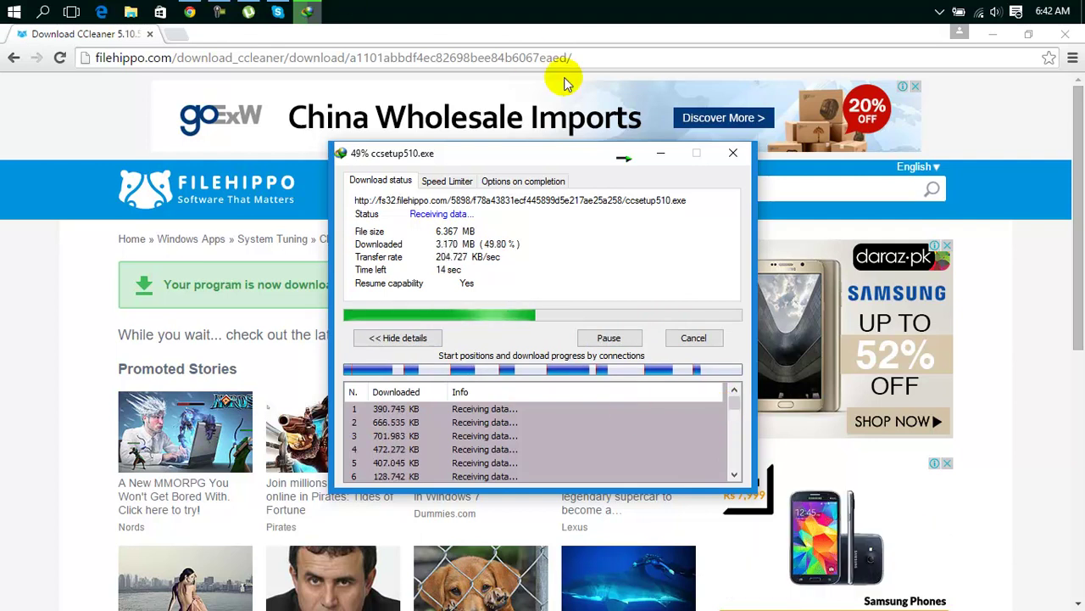
{"action": "left_click", "coordinate": [604, 34]}
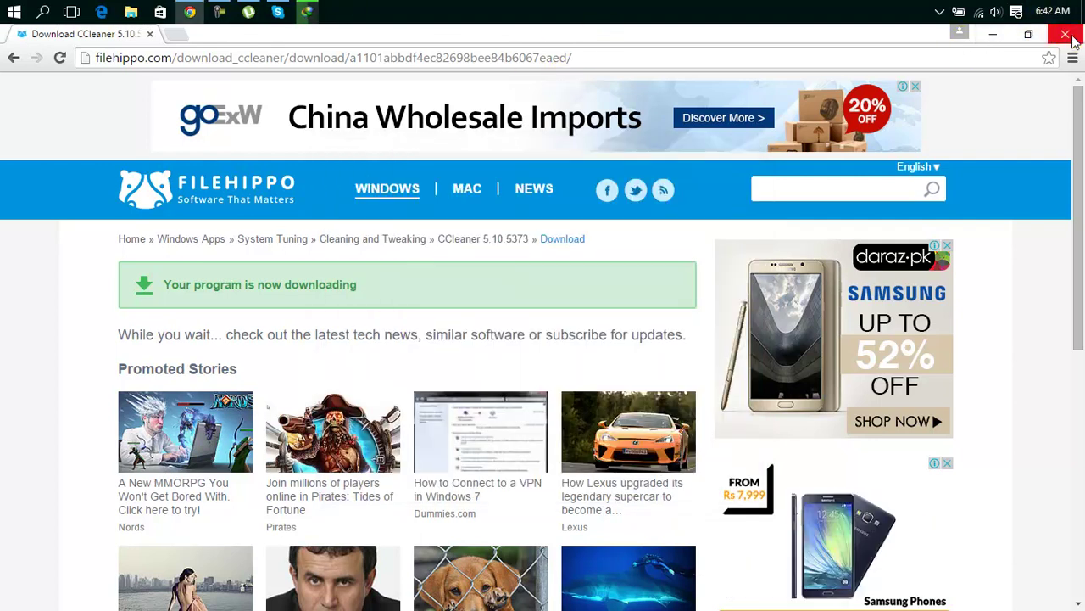
Step: Close Chrome while IDM continues downloading ccsetup510.exe
{"action": "left_click", "coordinate": [1066, 34]}
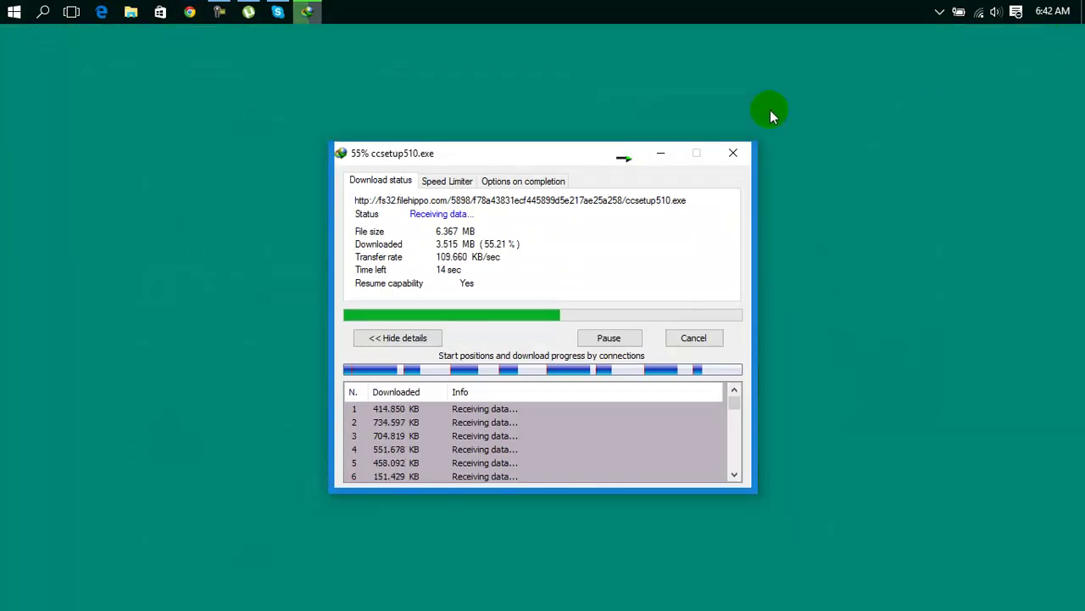